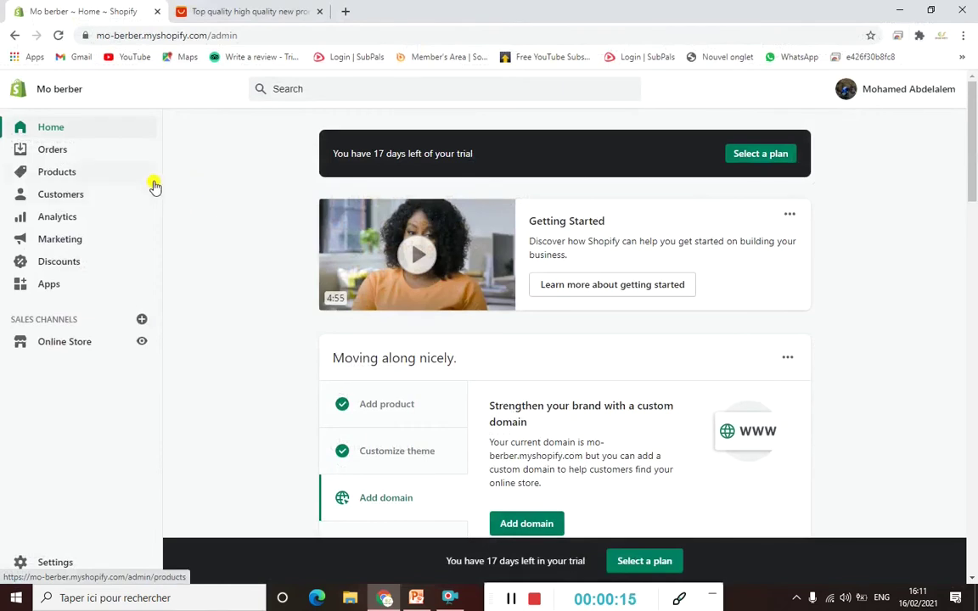
# Step: Start adding a new product to the store's product list
pyautogui.click(64, 177)
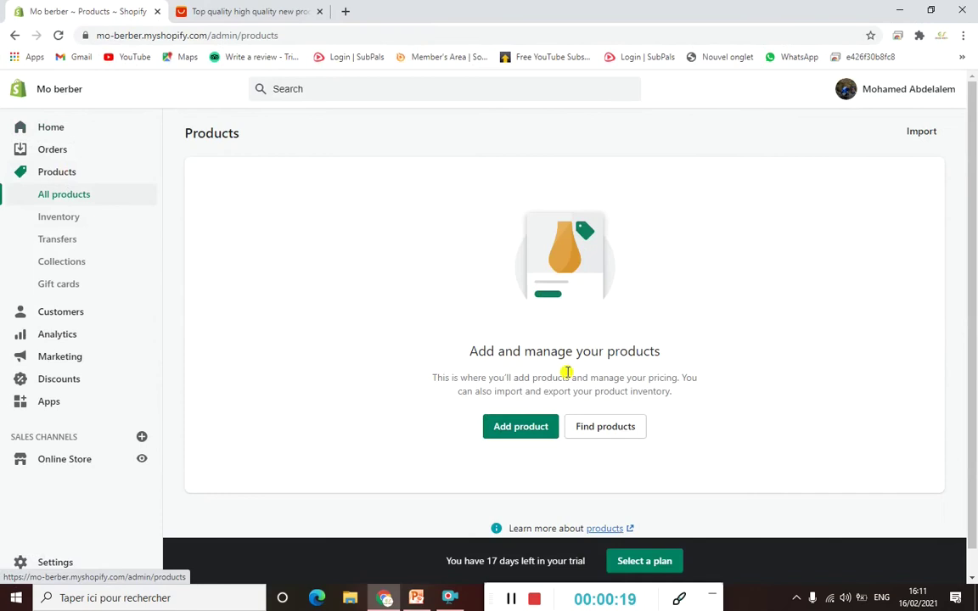
pyautogui.click(520, 426)
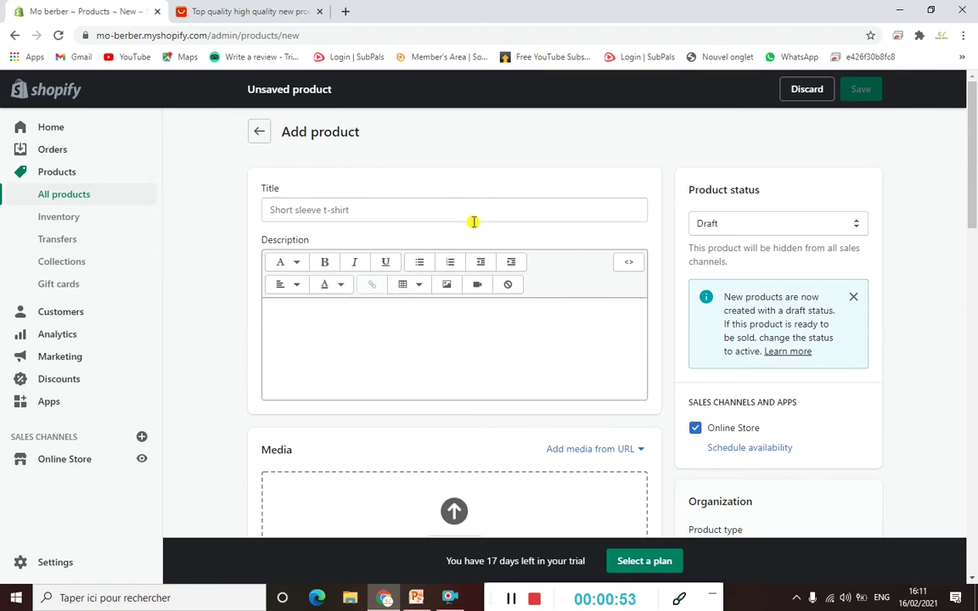
# Step: Review the new product form's title, description, media, pricing, inventory, shipping, variants and search listing sections
pyautogui.click(413, 217)
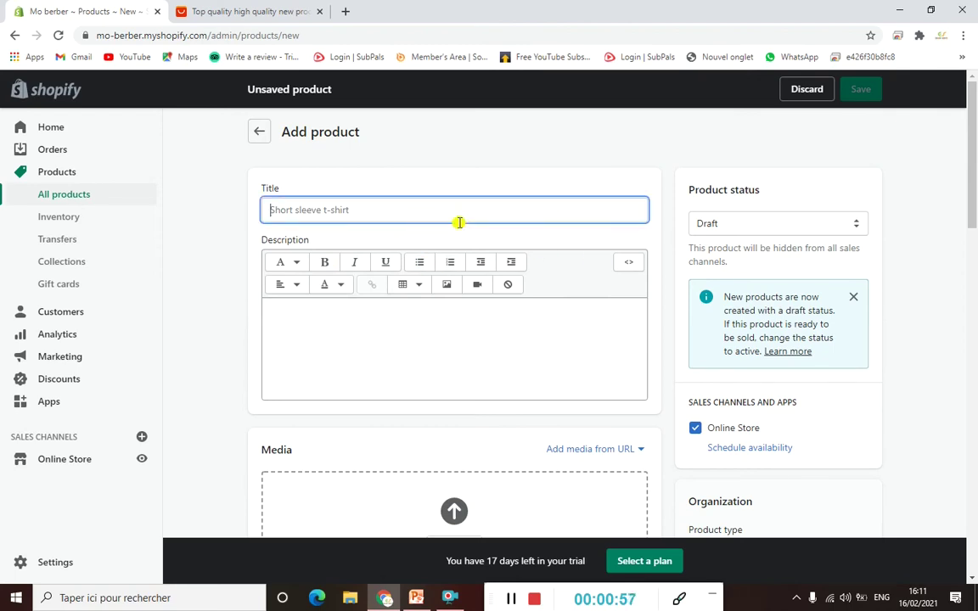
pyautogui.click(395, 333)
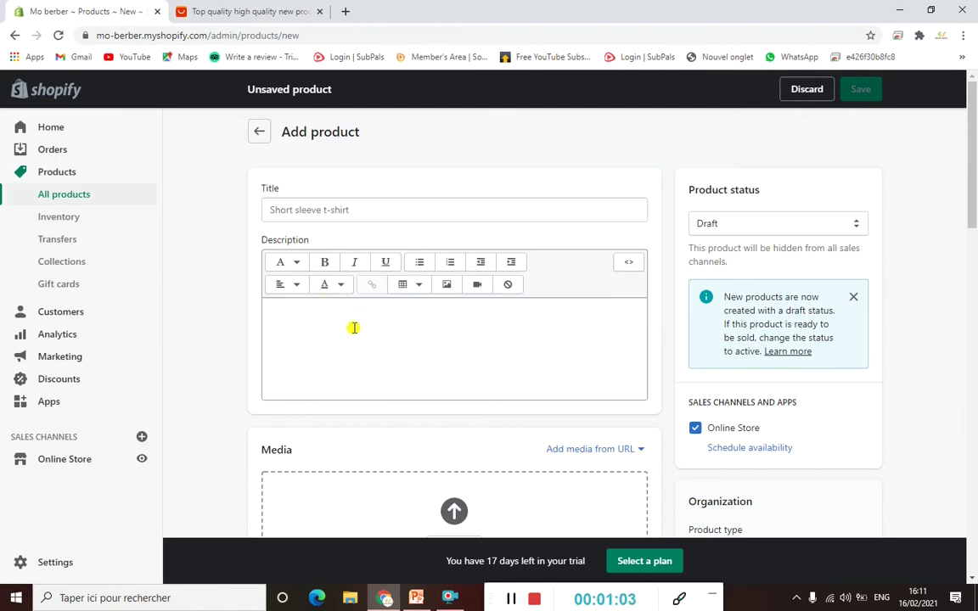
pyautogui.scroll(-3, 352, 266)
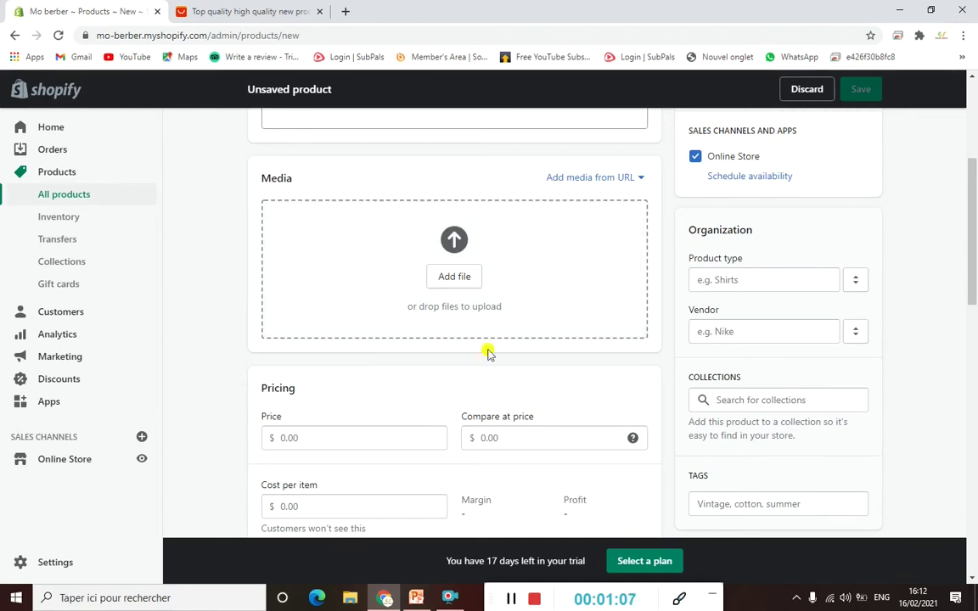
pyautogui.scroll(-2, 374, 306)
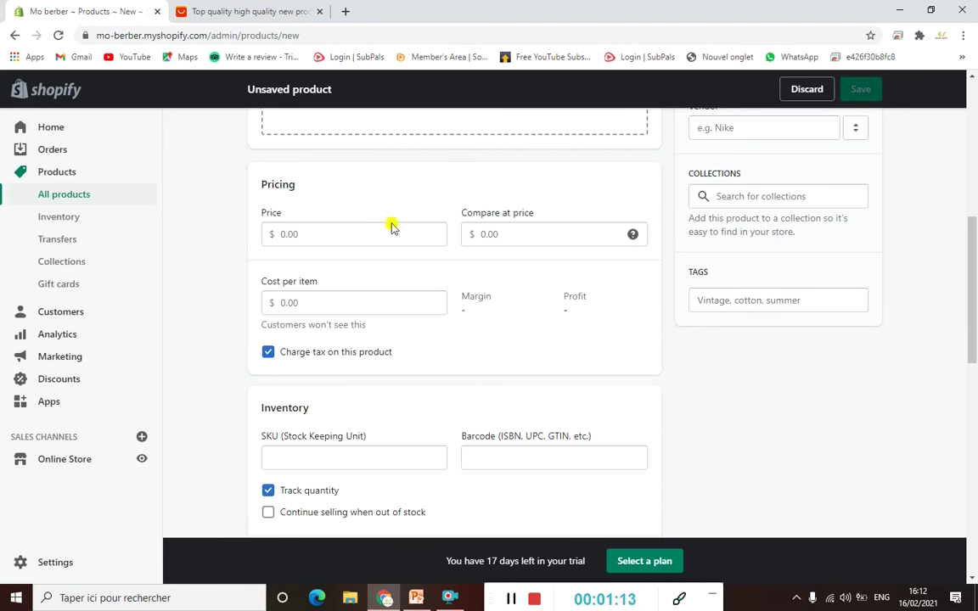
pyautogui.scroll(-2, 424, 292)
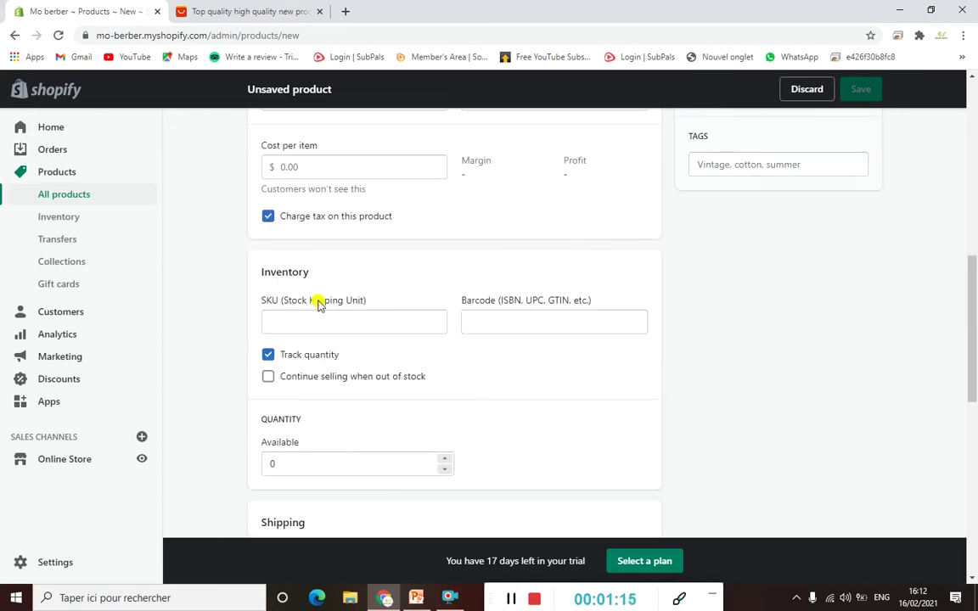
pyautogui.scroll(-2, 356, 304)
pyautogui.scroll(-2, 313, 331)
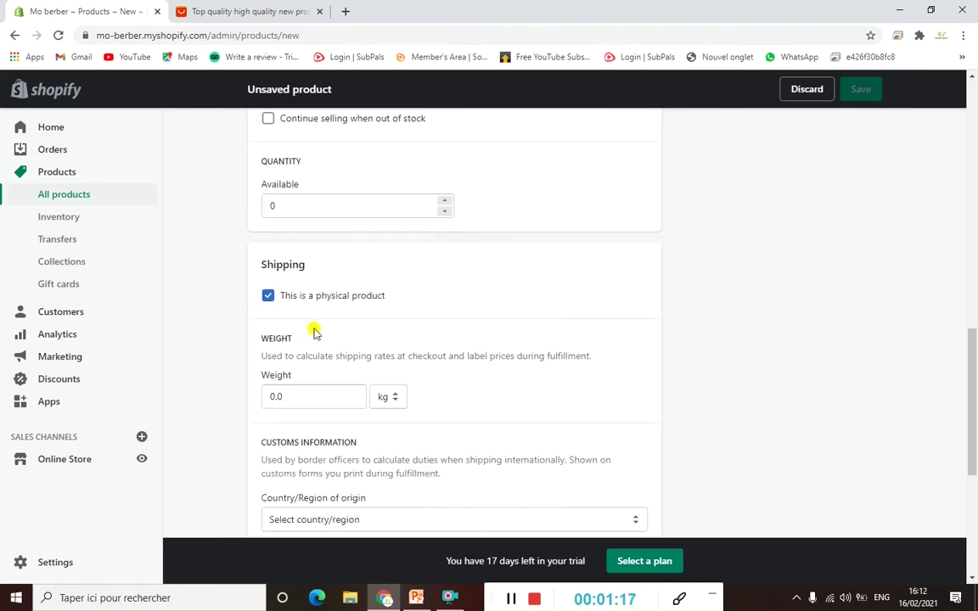
pyautogui.scroll(-3, 348, 323)
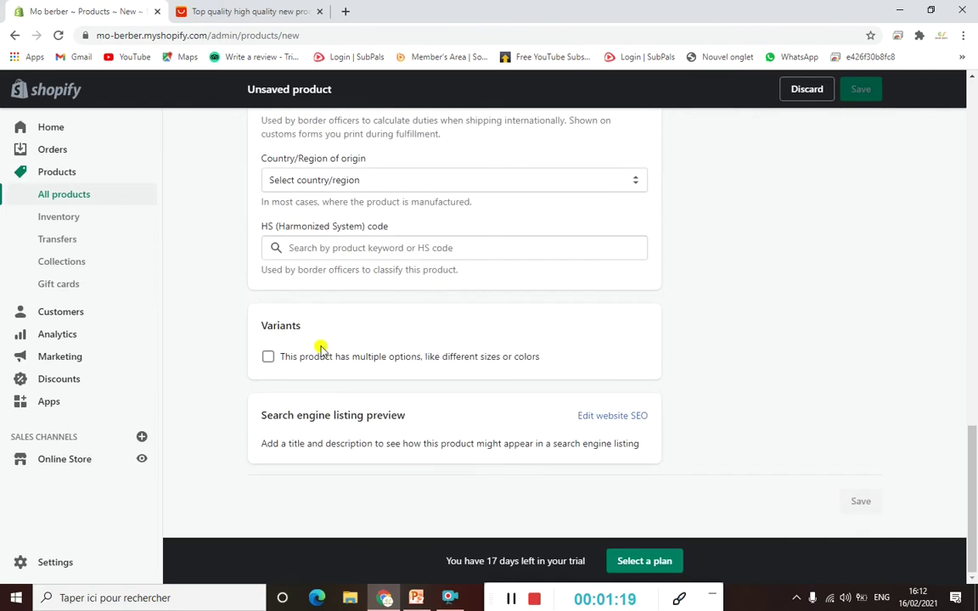
pyautogui.scroll(8, 467, 321)
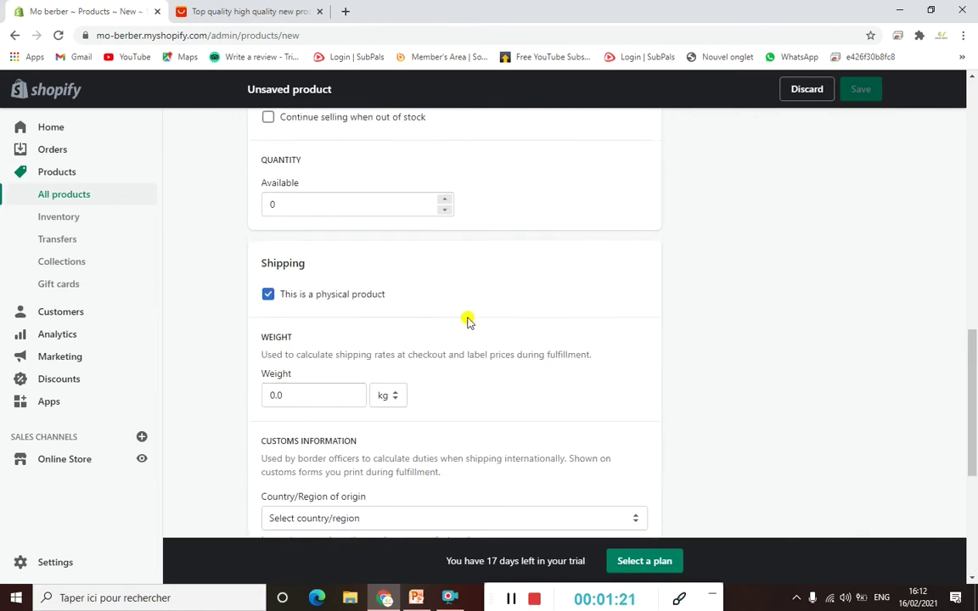
pyautogui.scroll(5, 463, 322)
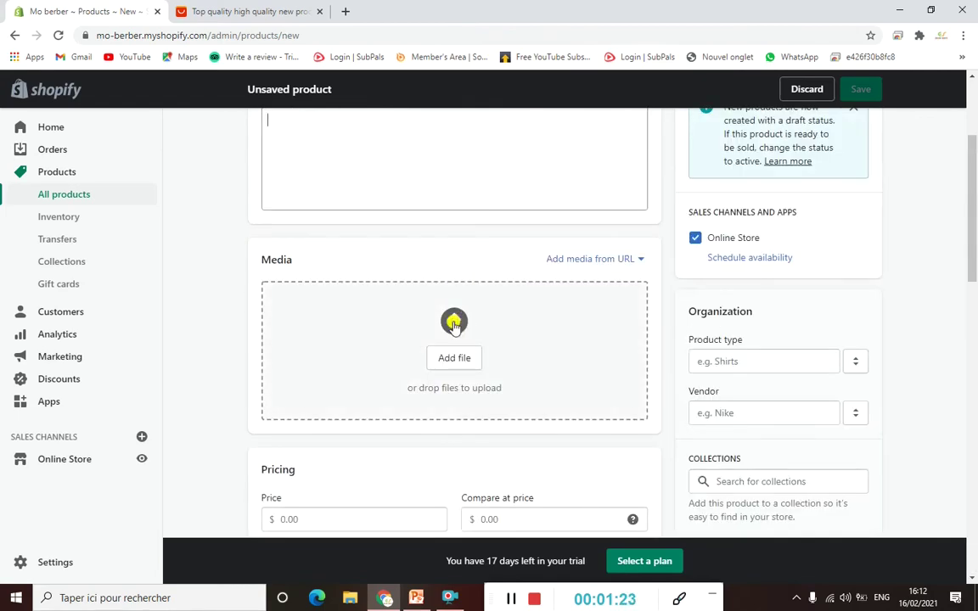
pyautogui.click(354, 217)
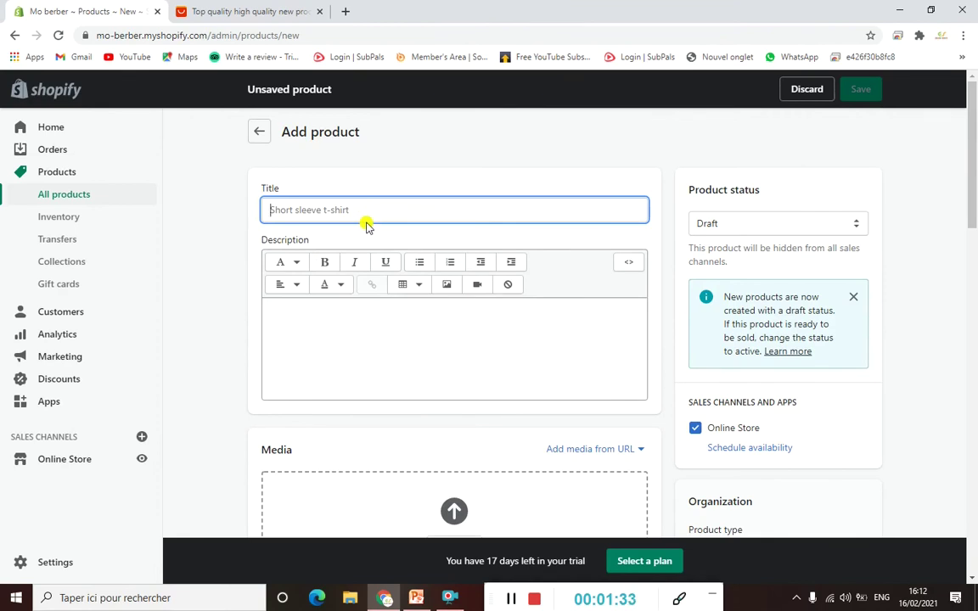
# Step: Switch to the AliExpress electric guitar listing and look through its product photos
pyautogui.click(237, 7)
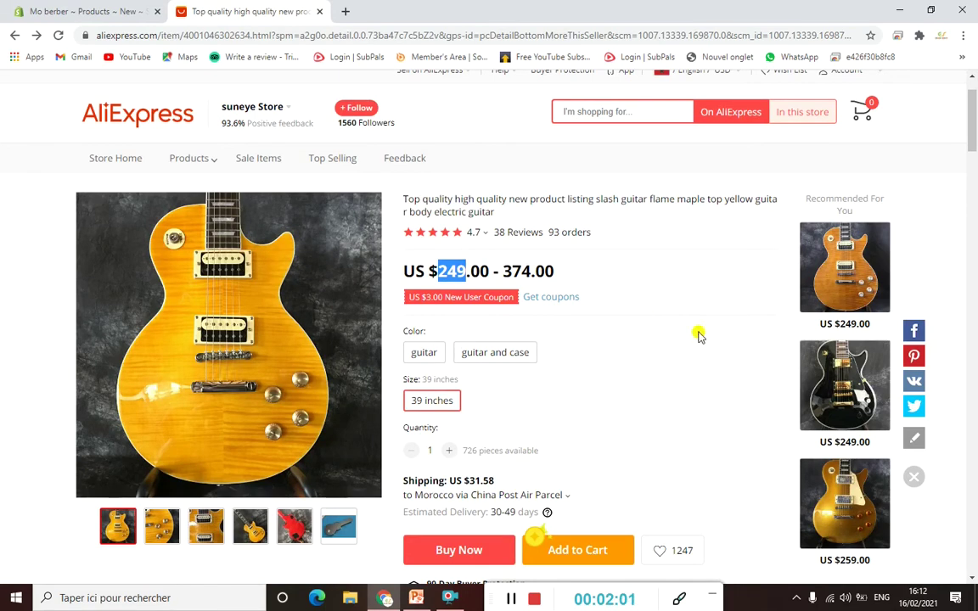
pyautogui.click(618, 295)
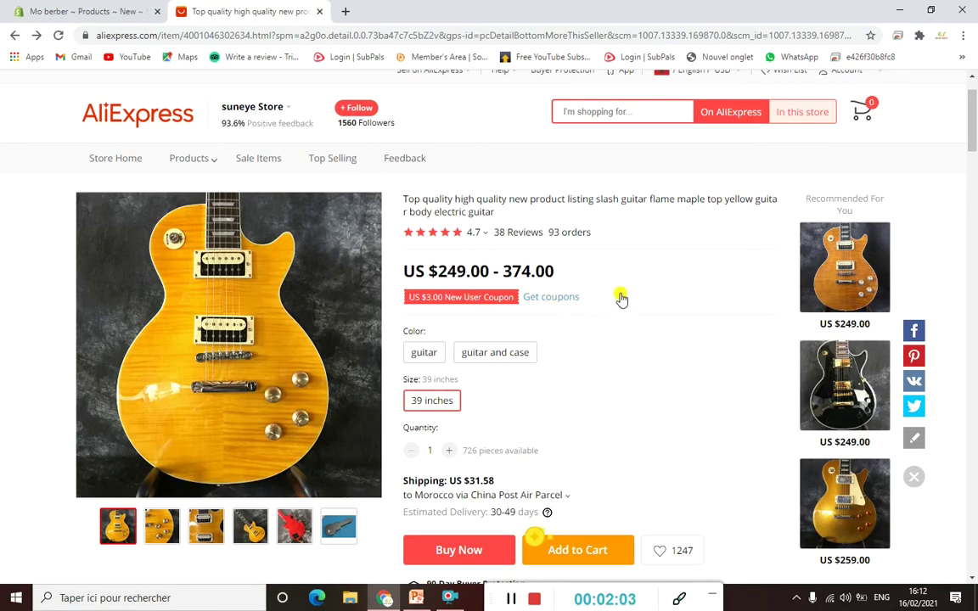
pyautogui.moveTo(295, 526)
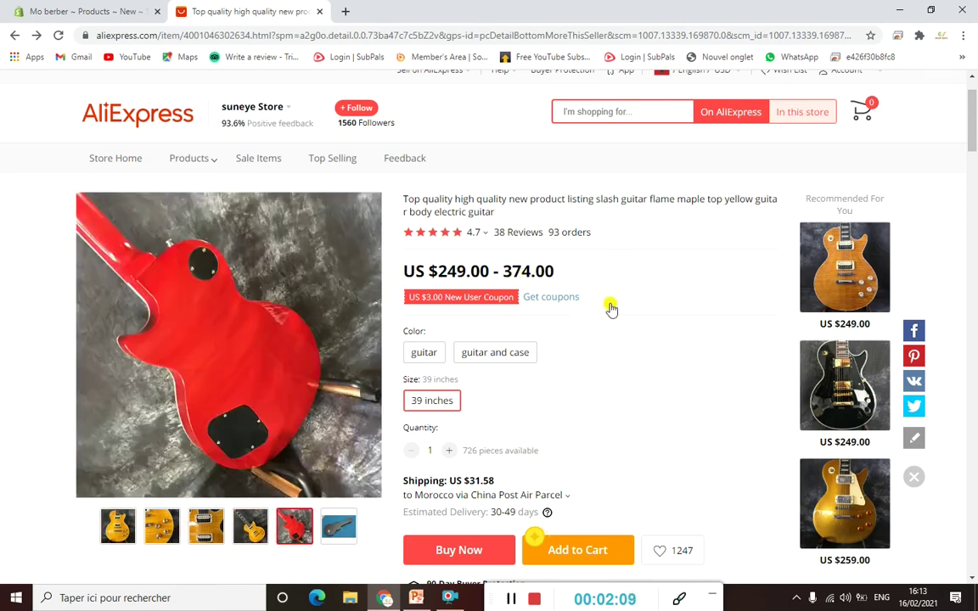
pyautogui.scroll(-1, 611, 311)
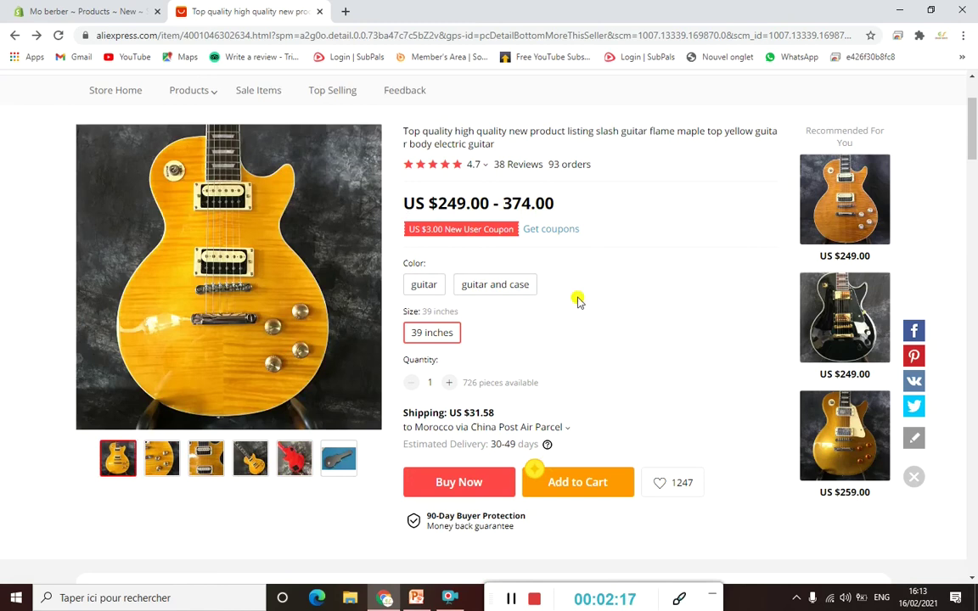
# Step: Compare the prices of the "guitar" and "guitar and case" options on the listing
pyautogui.click(424, 286)
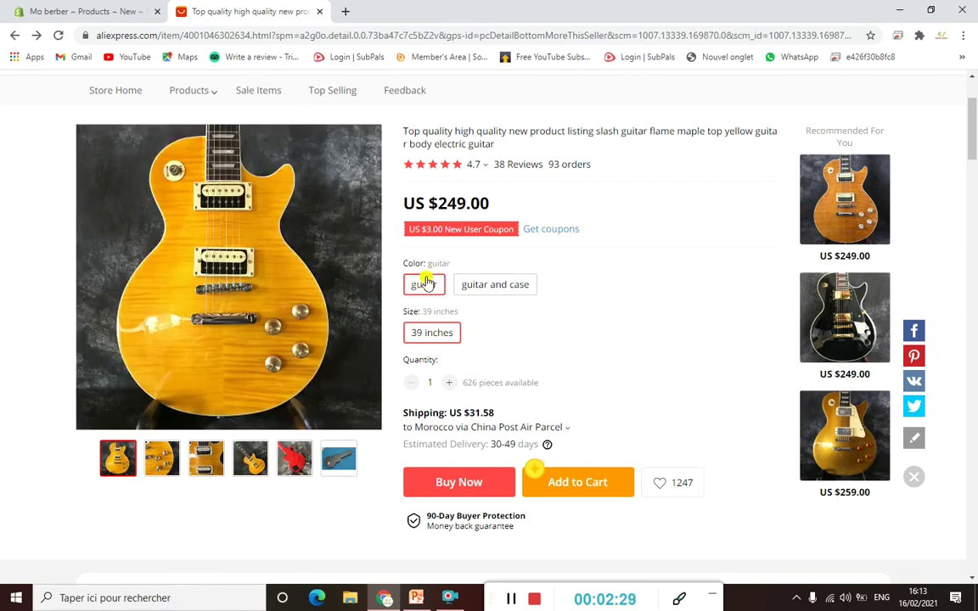
pyautogui.click(503, 284)
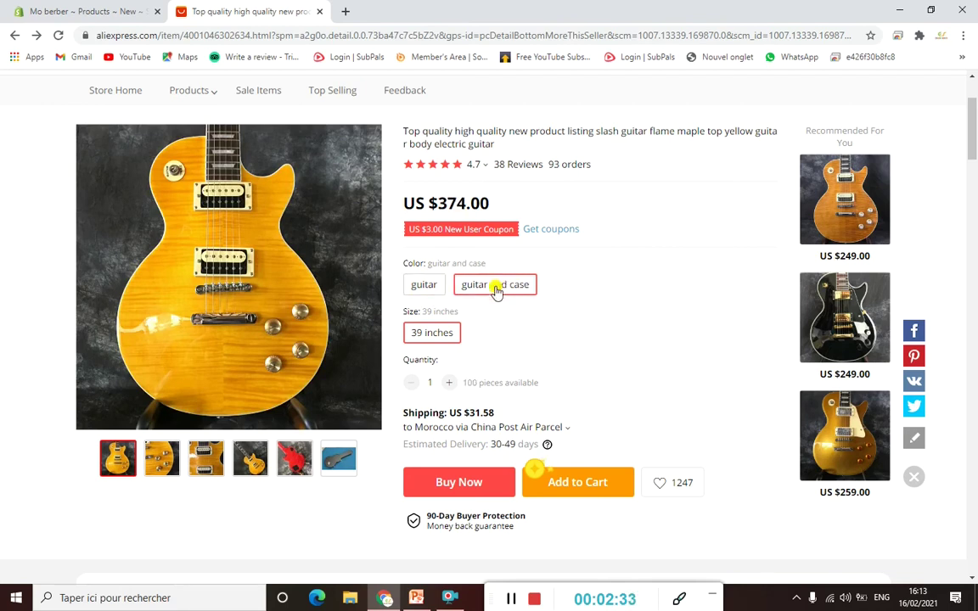
pyautogui.click(518, 283)
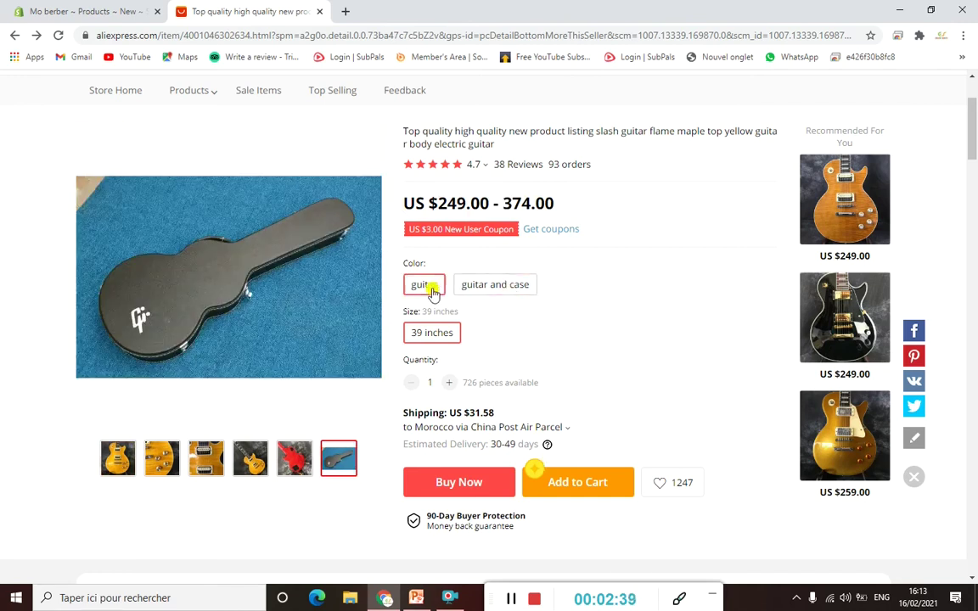
pyautogui.click(429, 285)
pyautogui.click(516, 283)
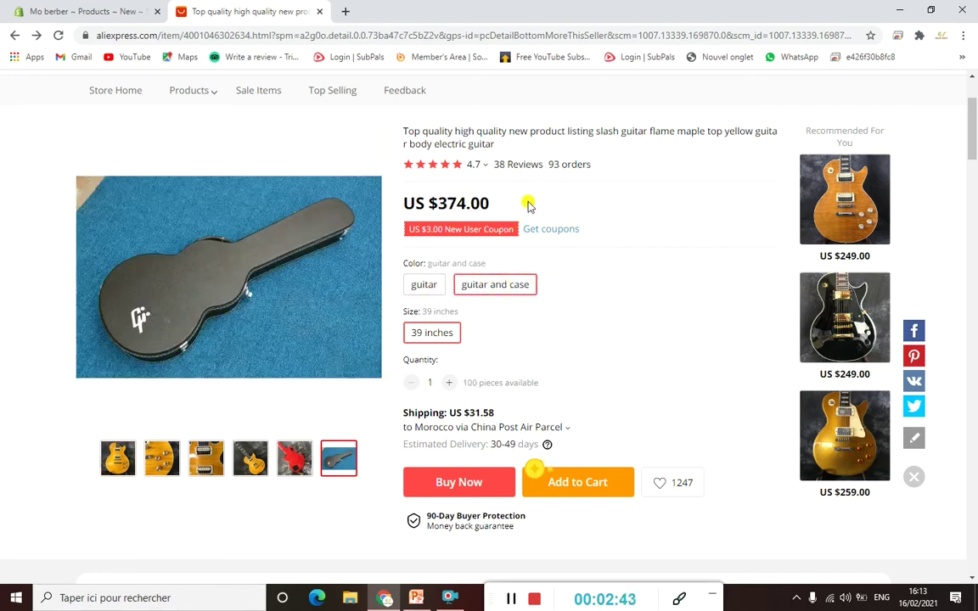
# Step: Check the available shipping methods, delivery times and costs to Morocco for the guitar
pyautogui.scroll(-1, 594, 253)
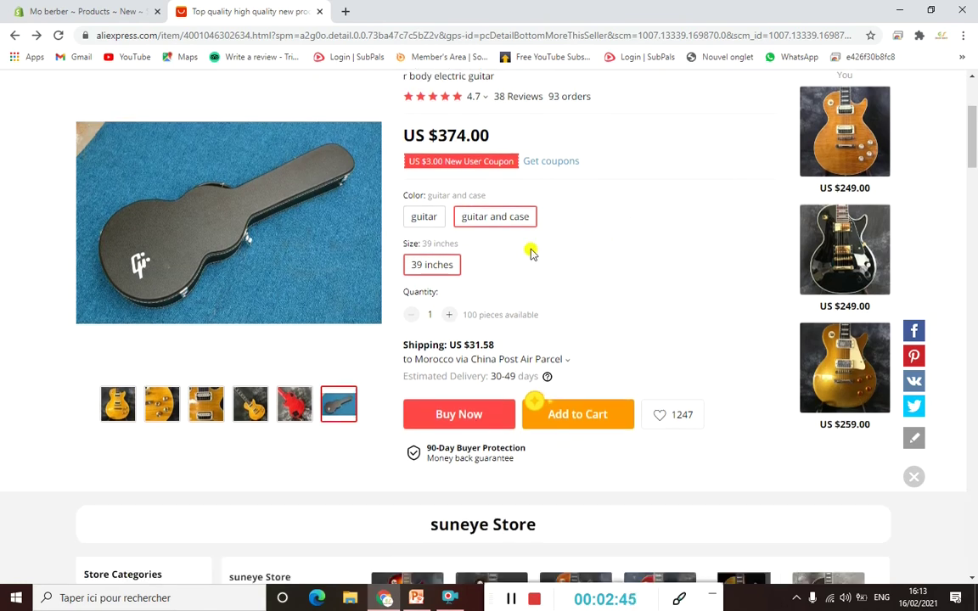
pyautogui.scroll(-2, 544, 289)
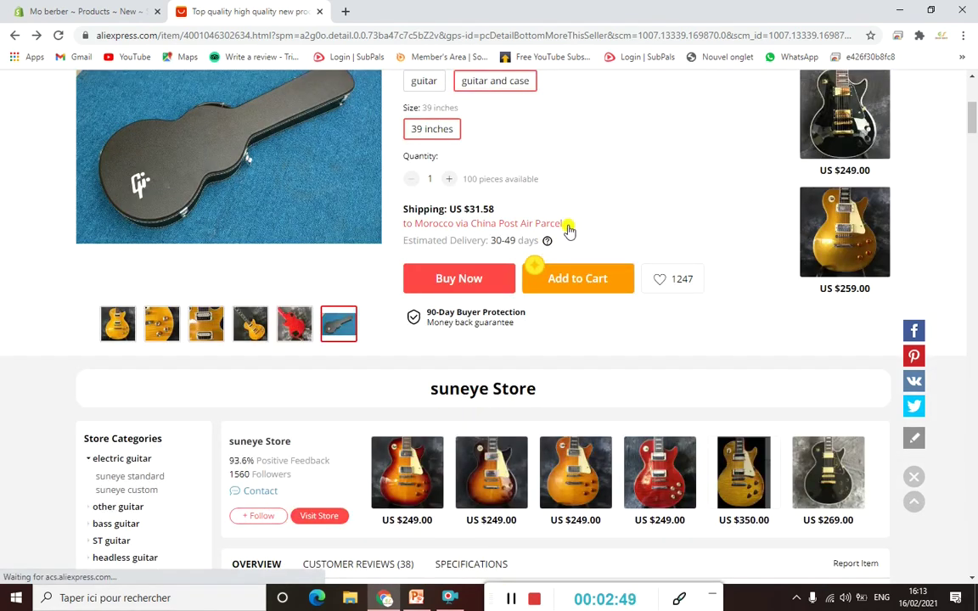
pyautogui.click(562, 225)
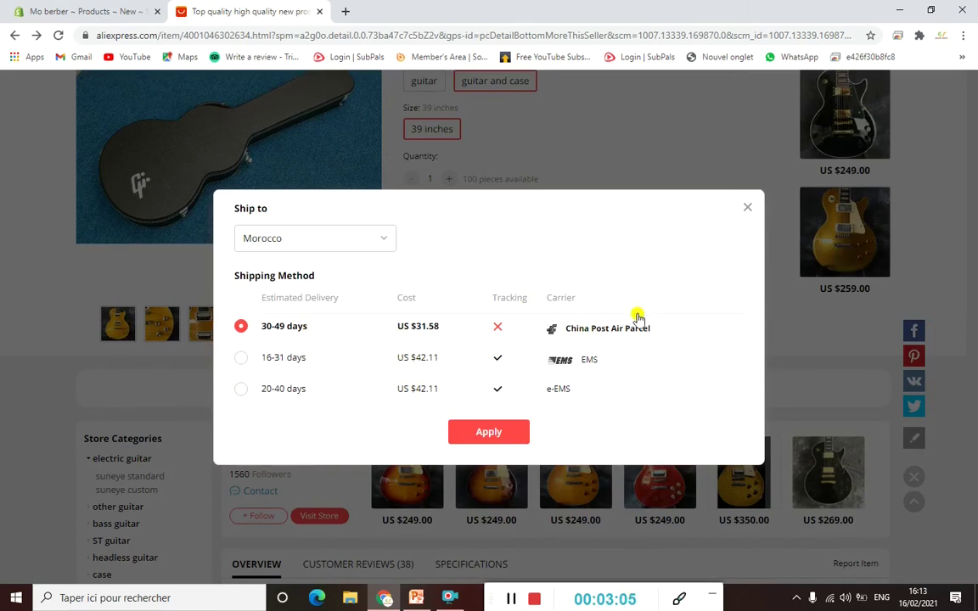
pyautogui.click(744, 211)
pyautogui.scroll(3, 622, 218)
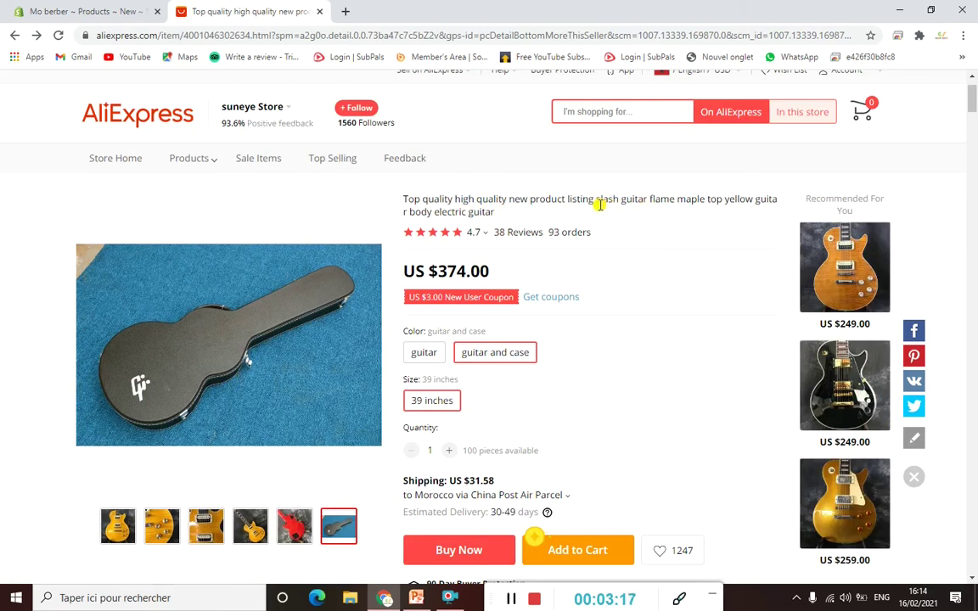
# Step: Copy the full guitar title from the AliExpress listing into the title of the new Shopify product
pyautogui.moveTo(702, 210); pyautogui.dragTo(406, 201)
pyautogui.rightClick(406, 200)
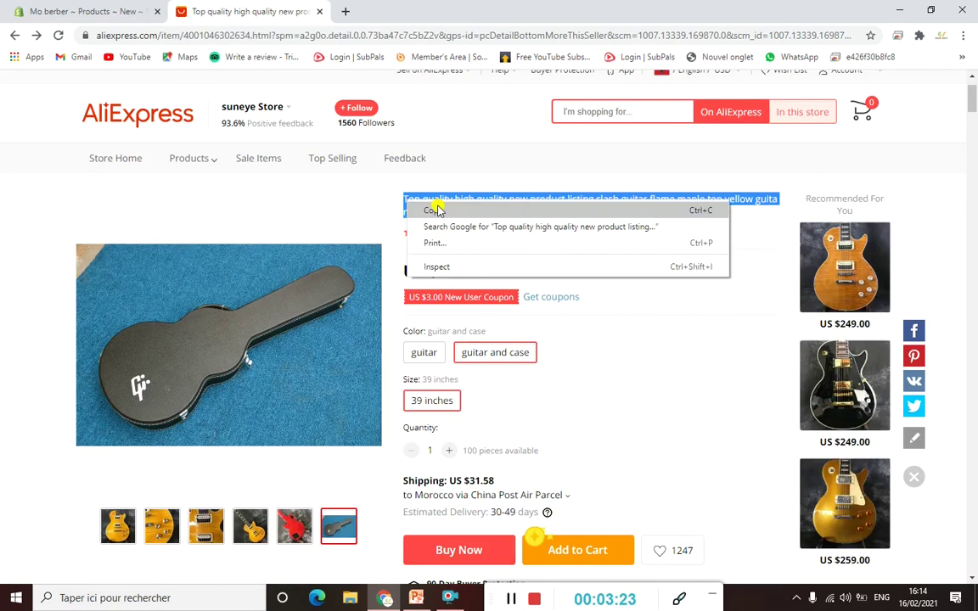
pyautogui.click(435, 209)
pyautogui.click(74, 8)
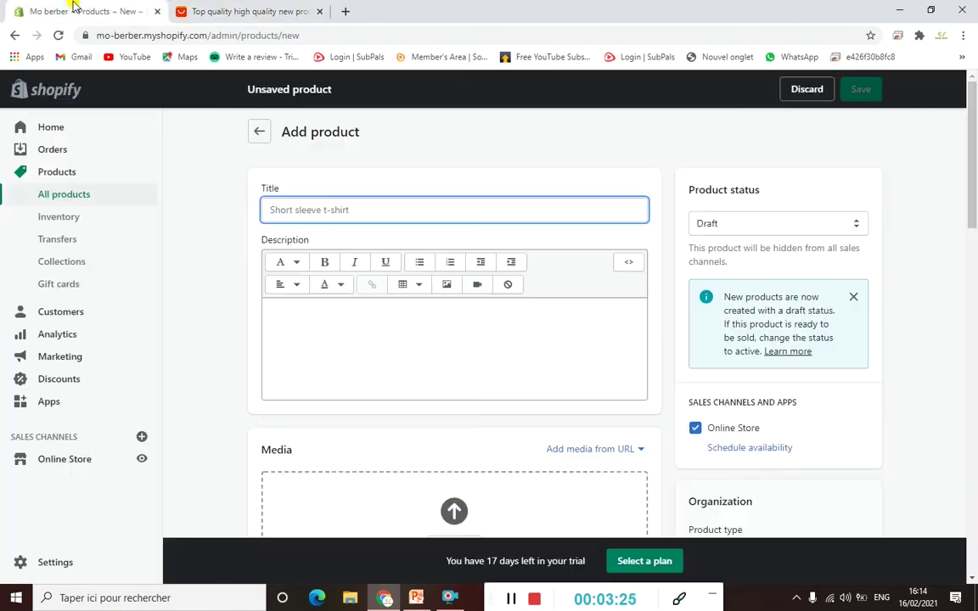
pyautogui.rightClick(329, 208)
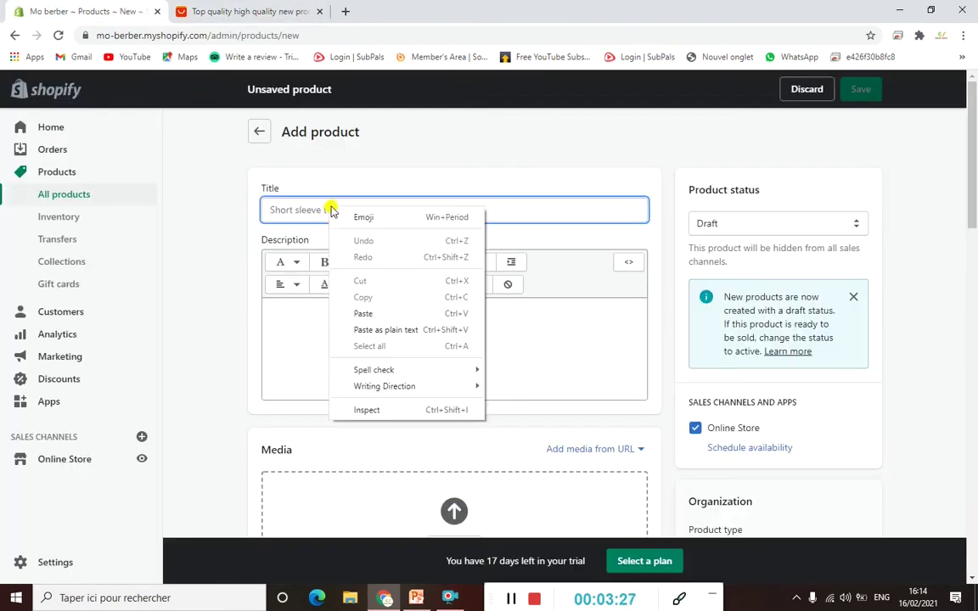
pyautogui.click(365, 313)
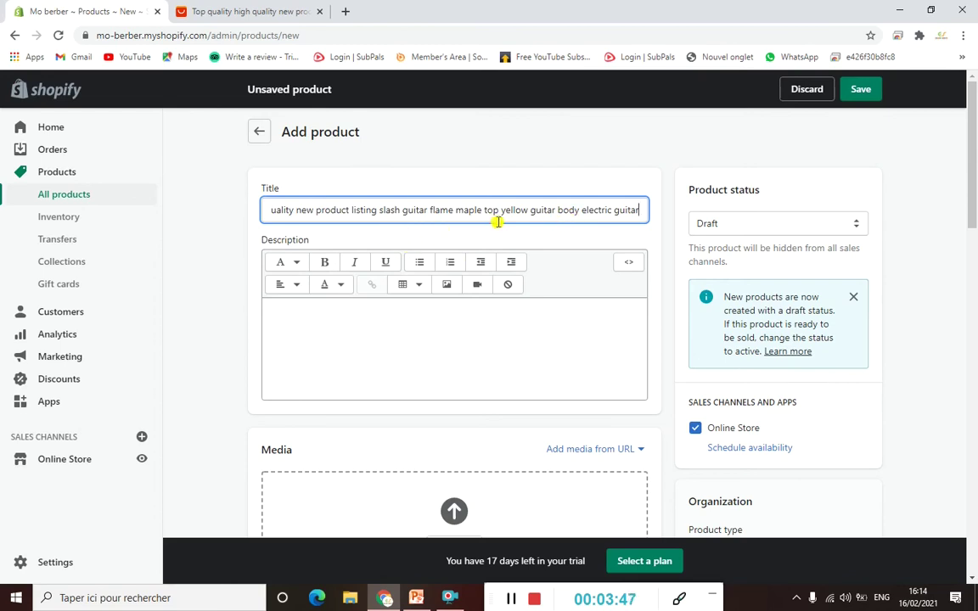
# Step: Shorten the product title to "Yellow guitar body electric guitar"
pyautogui.moveTo(500, 213); pyautogui.dragTo(264, 207)
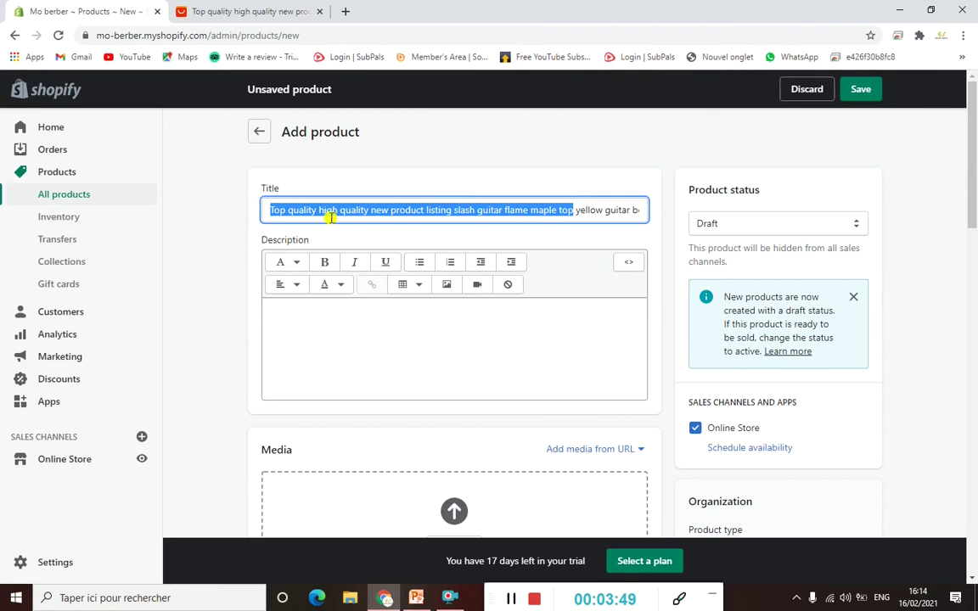
pyautogui.press('BackSpace')
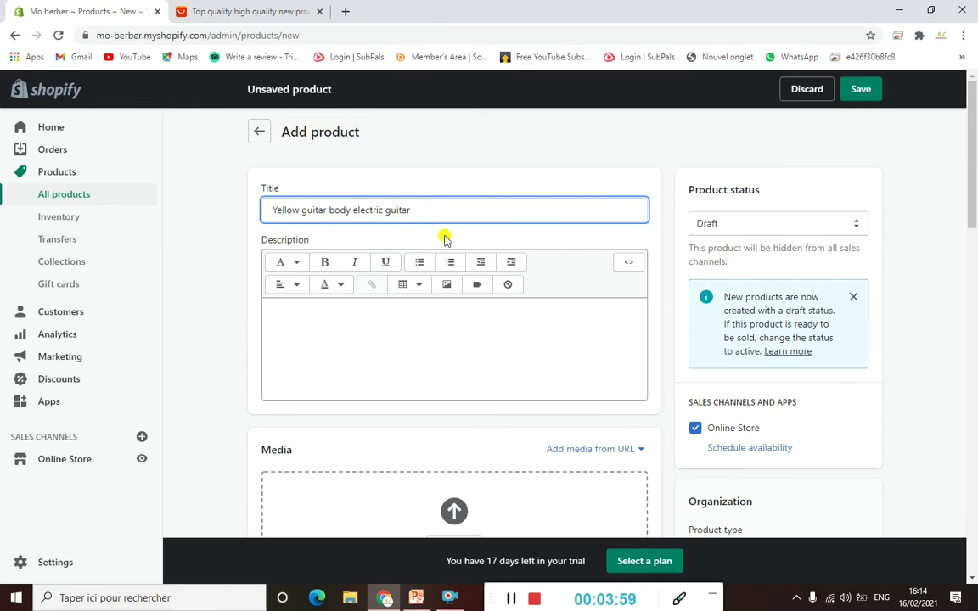
# Step: Look through the overview photos on the AliExpress listing for content to use in the product description
pyautogui.click(380, 351)
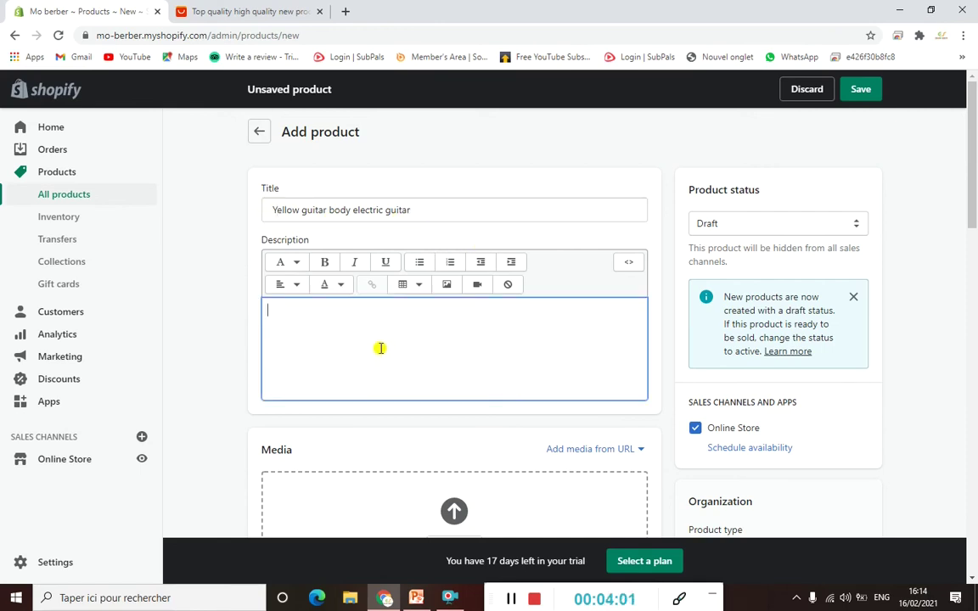
pyautogui.click(217, 18)
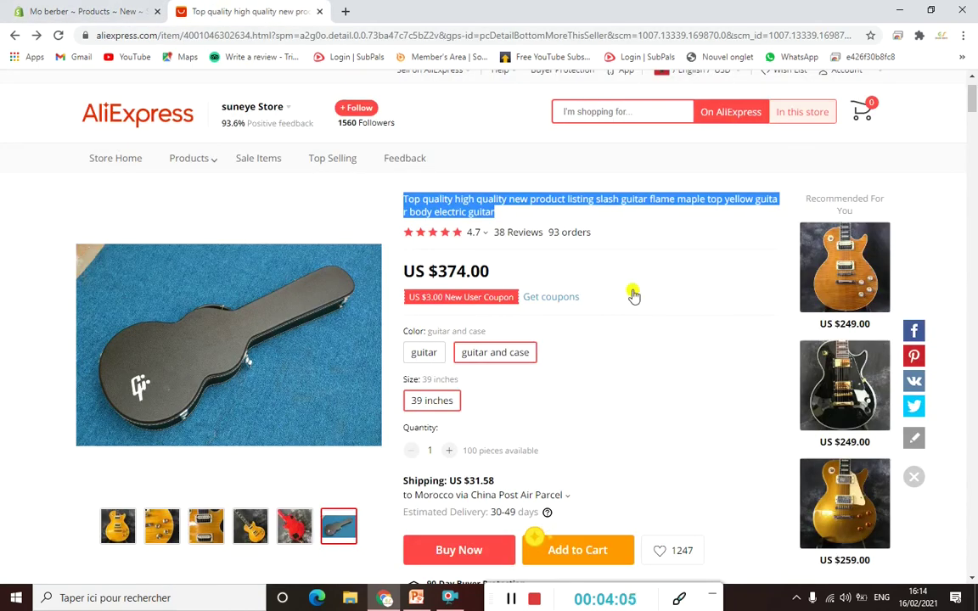
pyautogui.scroll(-2, 637, 360)
pyautogui.scroll(-8, 631, 362)
pyautogui.scroll(-3, 509, 323)
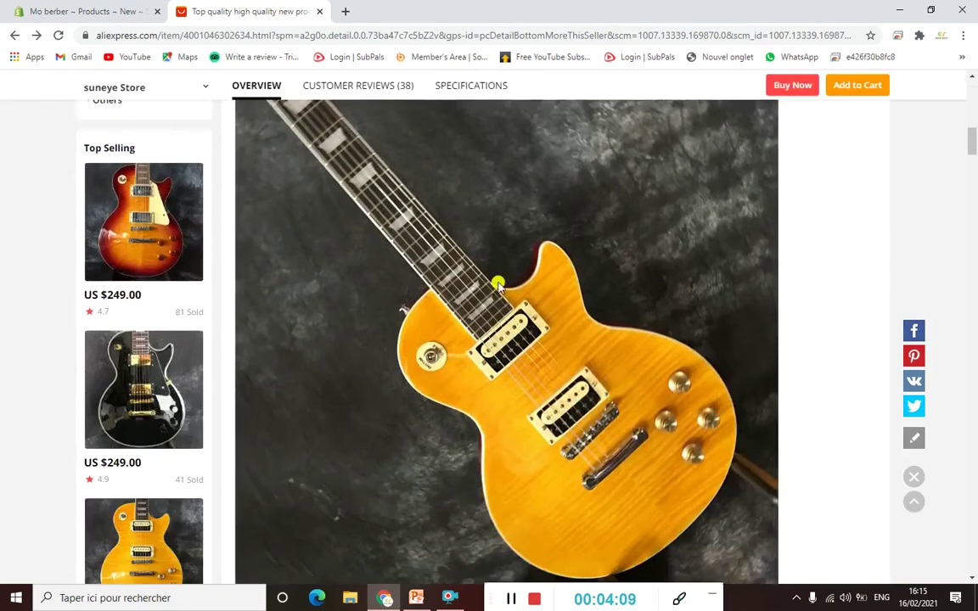
pyautogui.scroll(-6, 500, 338)
pyautogui.scroll(-6, 499, 338)
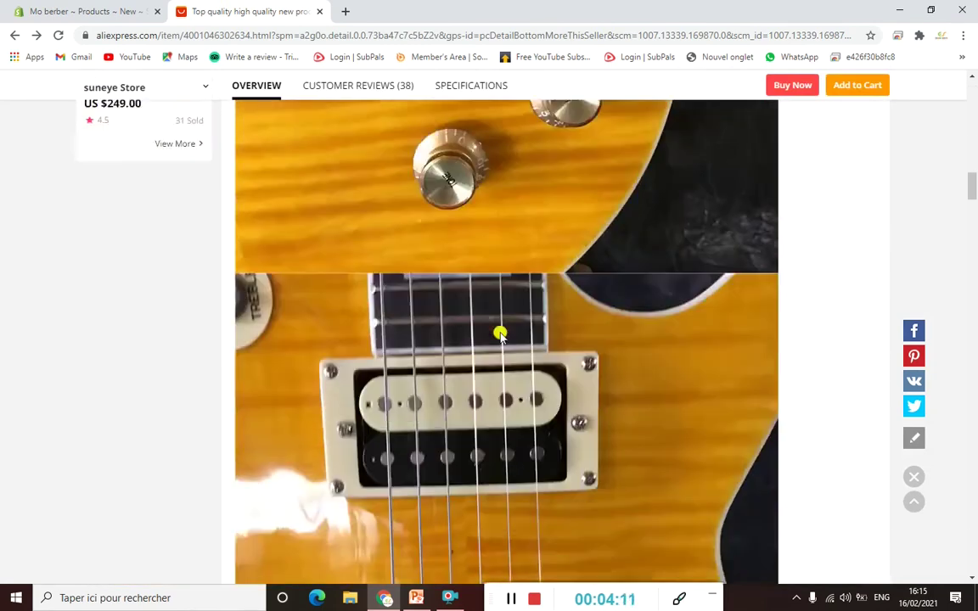
pyautogui.scroll(20, 500, 323)
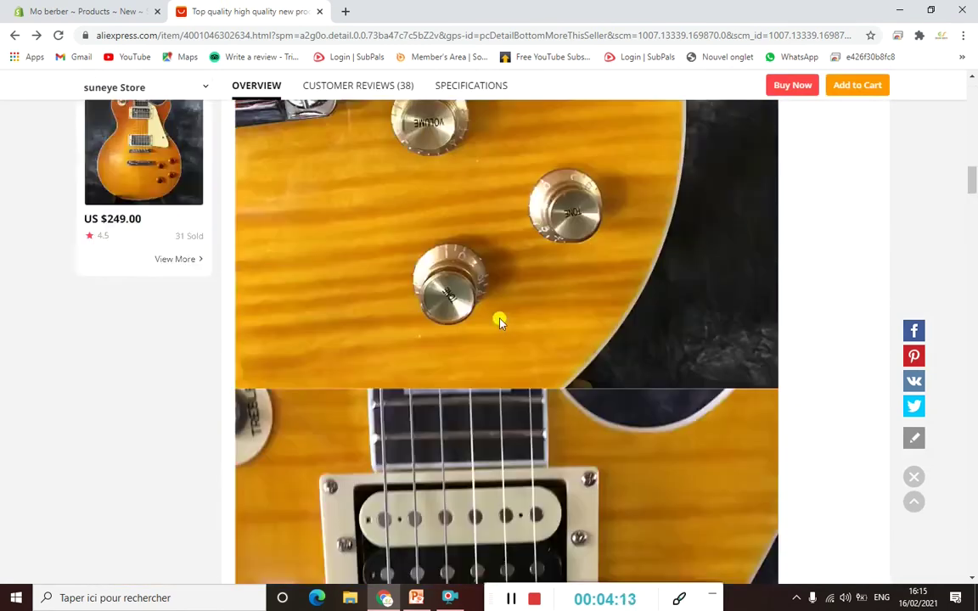
pyautogui.scroll(3, 499, 320)
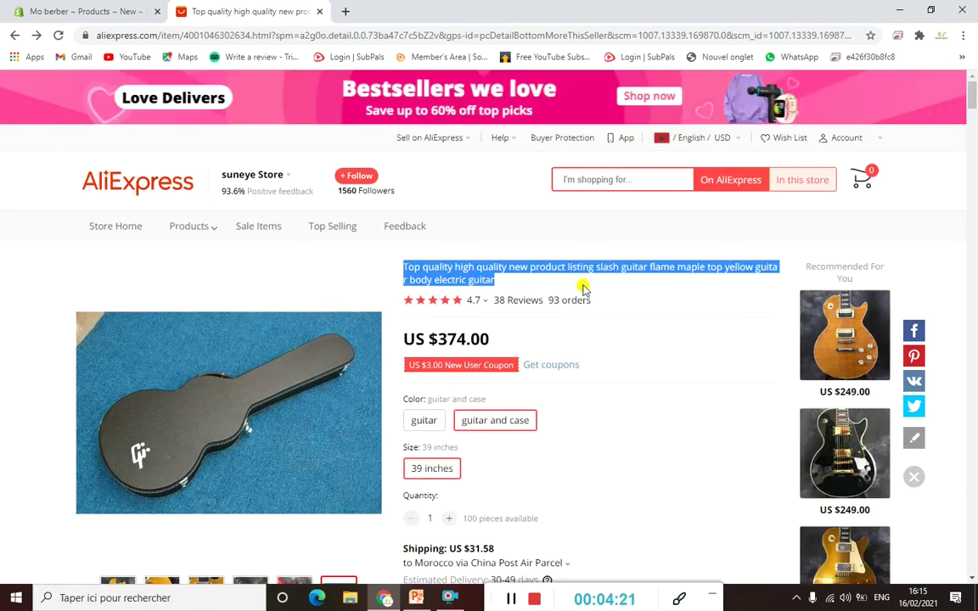
# Step: Review the guitar's specifications on the AliExpress listing, including brand, materials and intended players
pyautogui.scroll(-7, 584, 301)
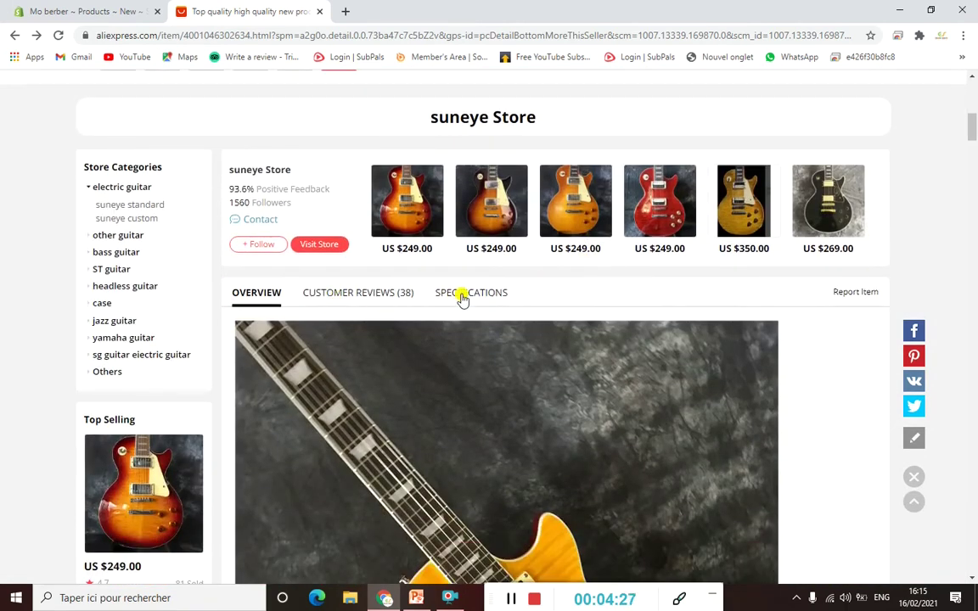
pyautogui.click(463, 294)
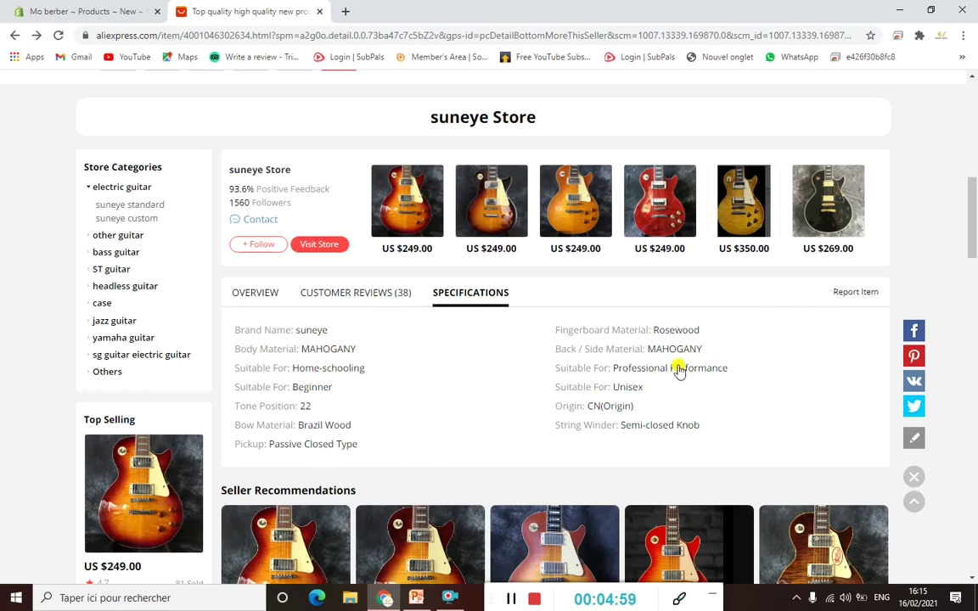
pyautogui.scroll(-5, 676, 366)
pyautogui.scroll(-3, 649, 362)
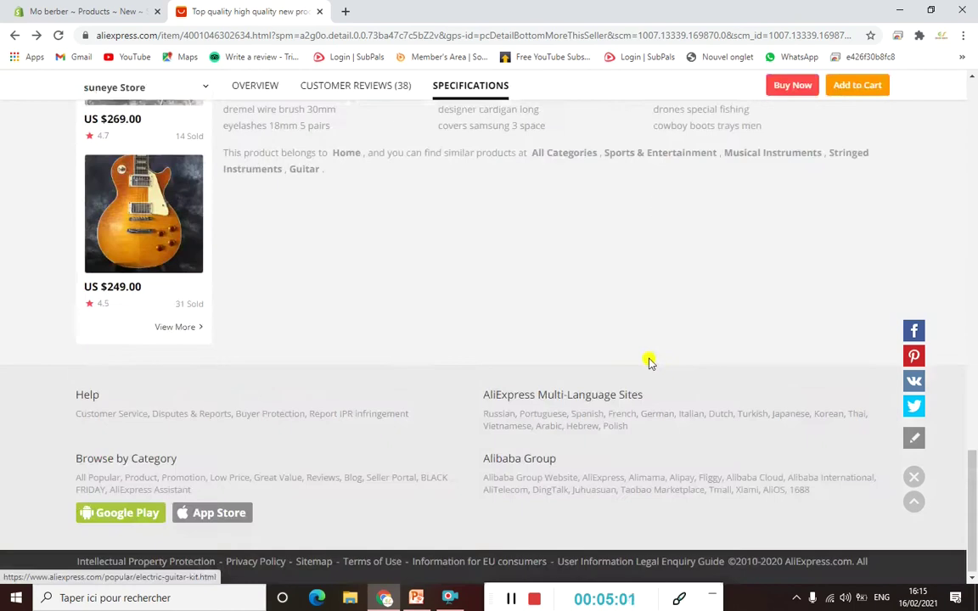
pyautogui.scroll(15, 654, 361)
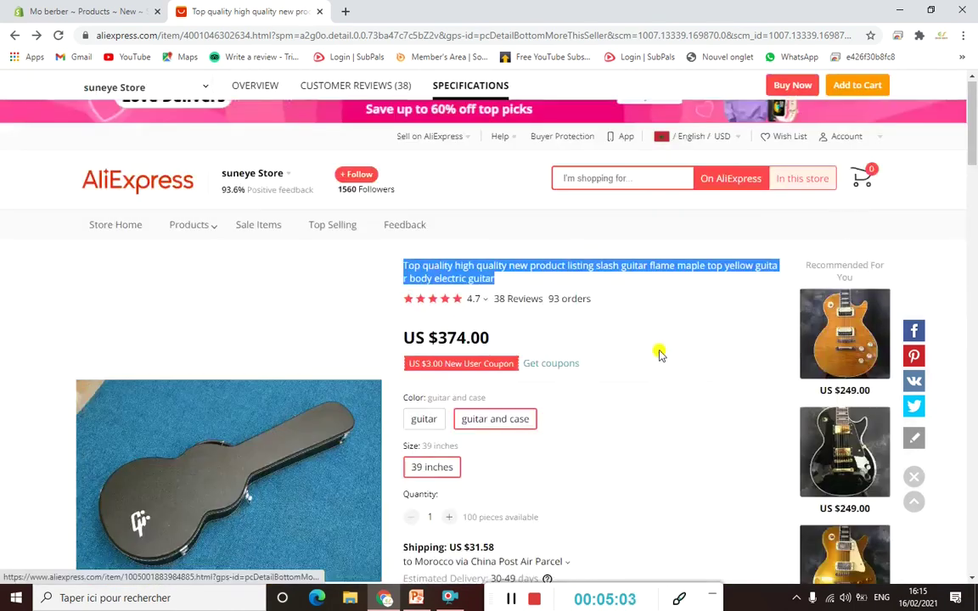
# Step: Browse the listing's overview photos again and preview the front view of the yellow guitar body in the gallery
pyautogui.scroll(-10, 658, 349)
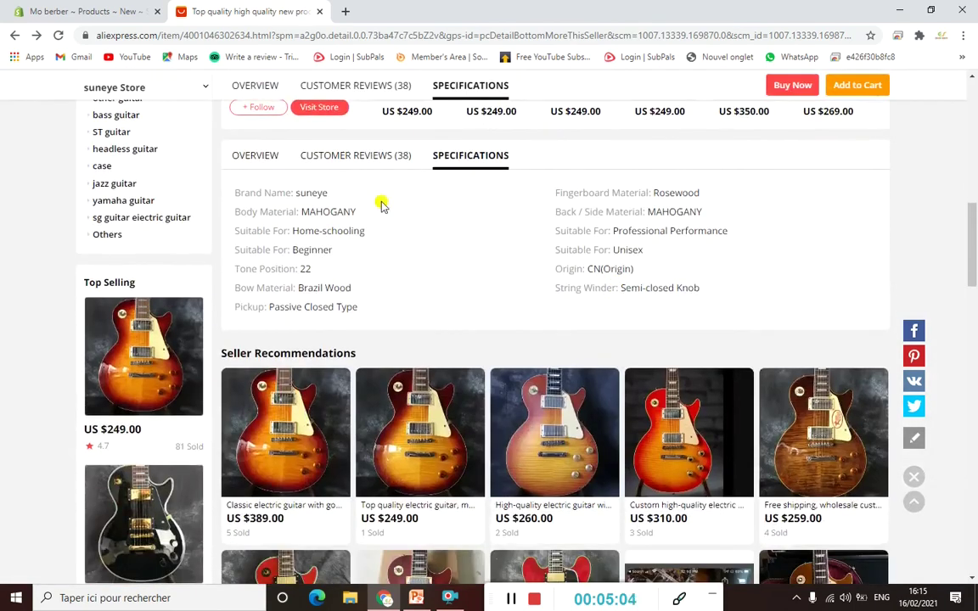
pyautogui.click(255, 156)
pyautogui.scroll(-15, 468, 254)
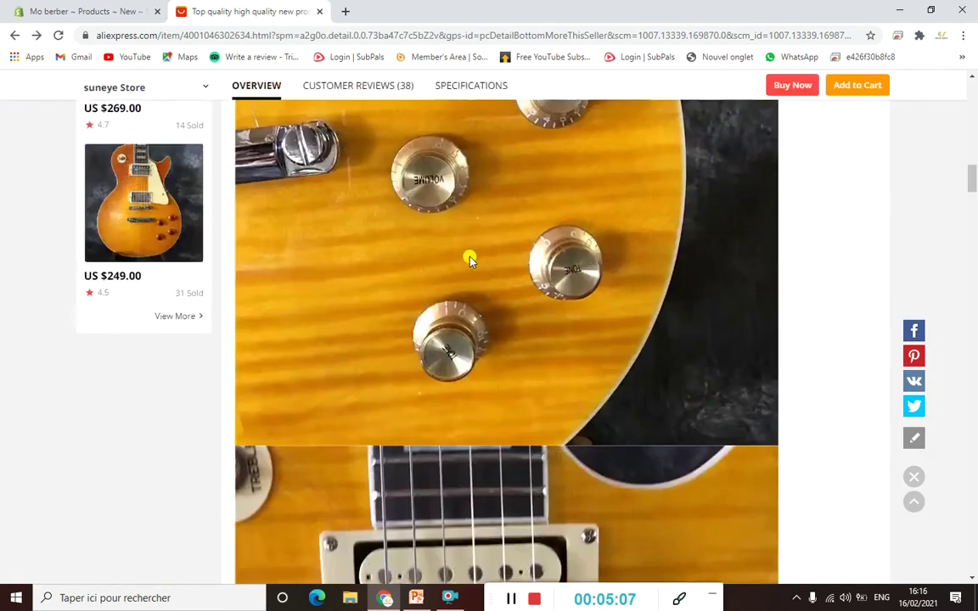
pyautogui.scroll(10, 474, 262)
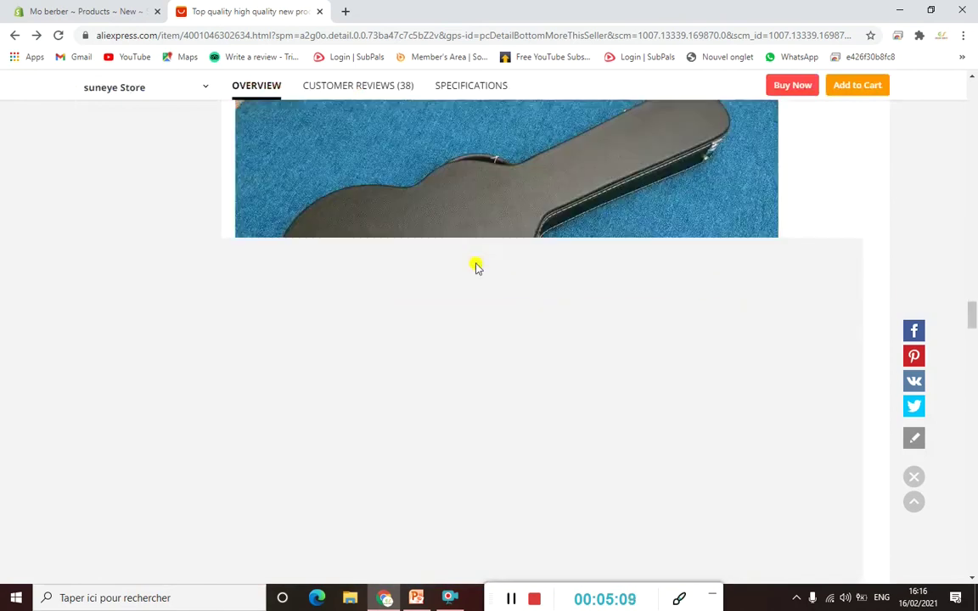
pyautogui.scroll(15, 477, 264)
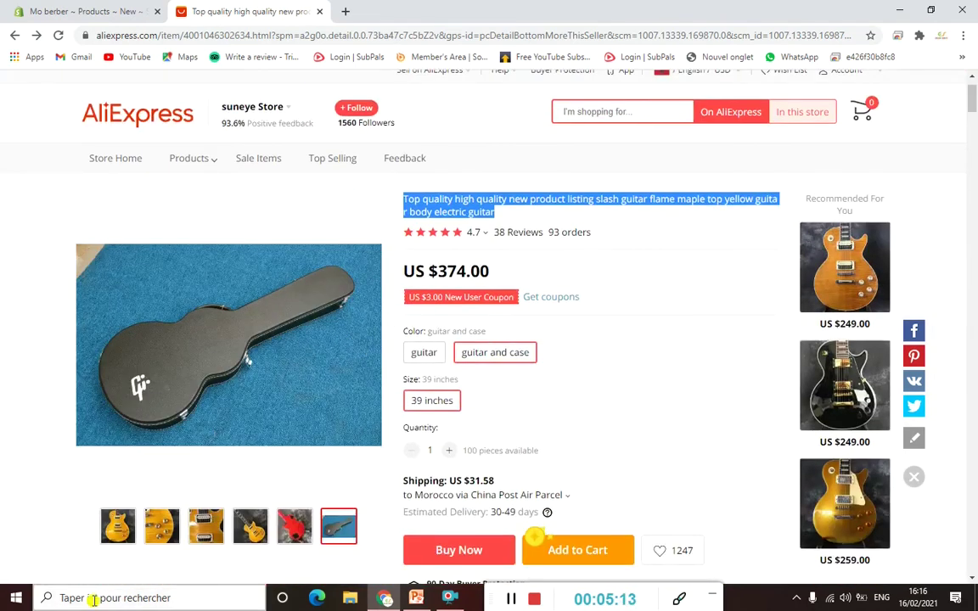
pyautogui.moveTo(118, 525)
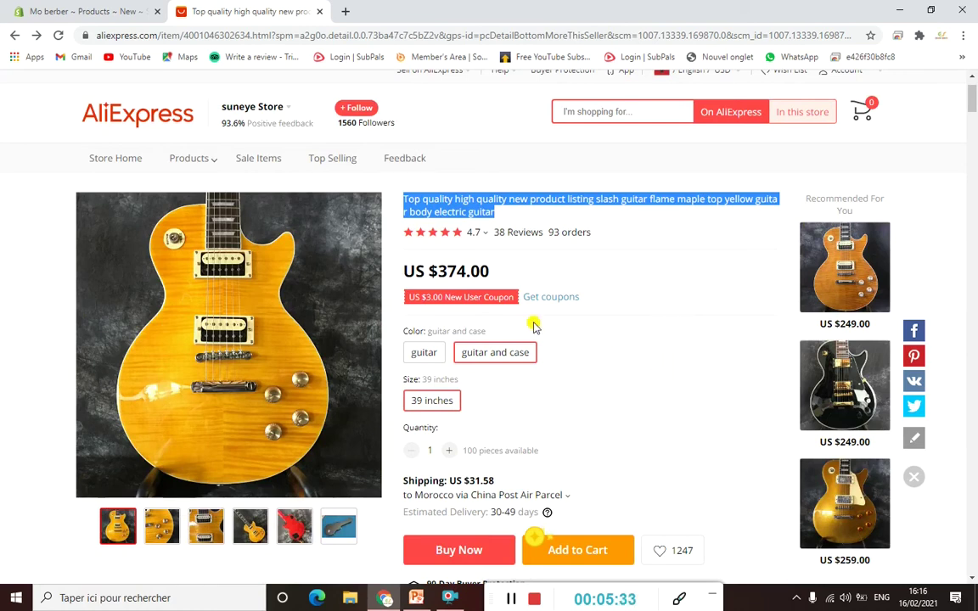
# Step: Upload the "guitare" image from the Téléchargements folder as media for the new Shopify product
pyautogui.click(81, 11)
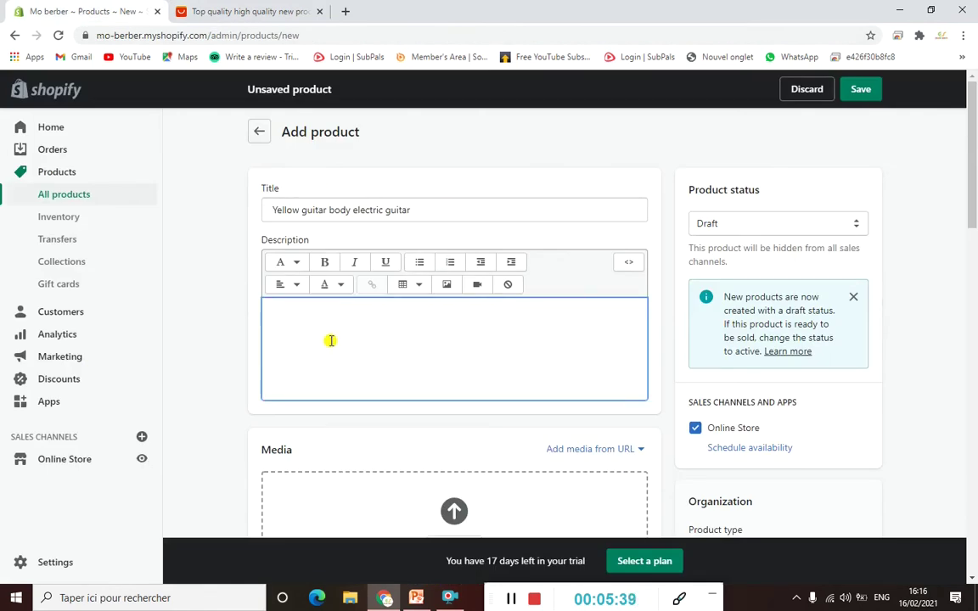
pyautogui.scroll(-3, 435, 332)
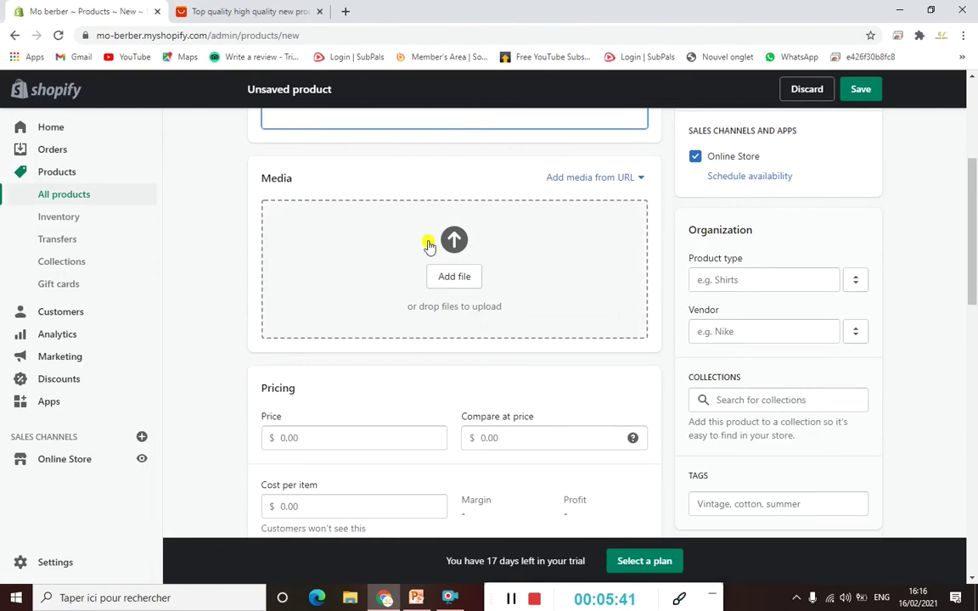
pyautogui.click(455, 279)
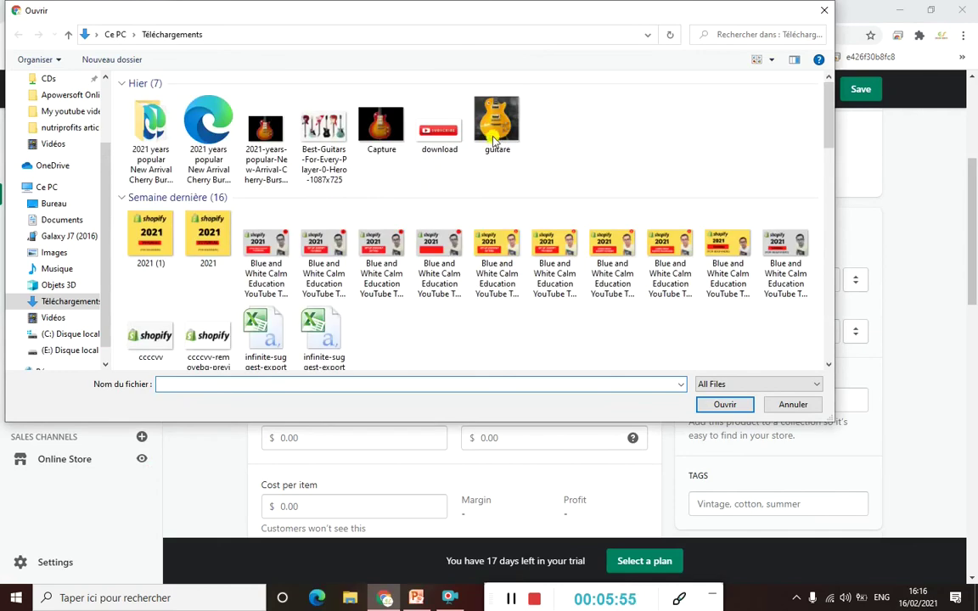
pyautogui.click(495, 127)
pyautogui.click(722, 404)
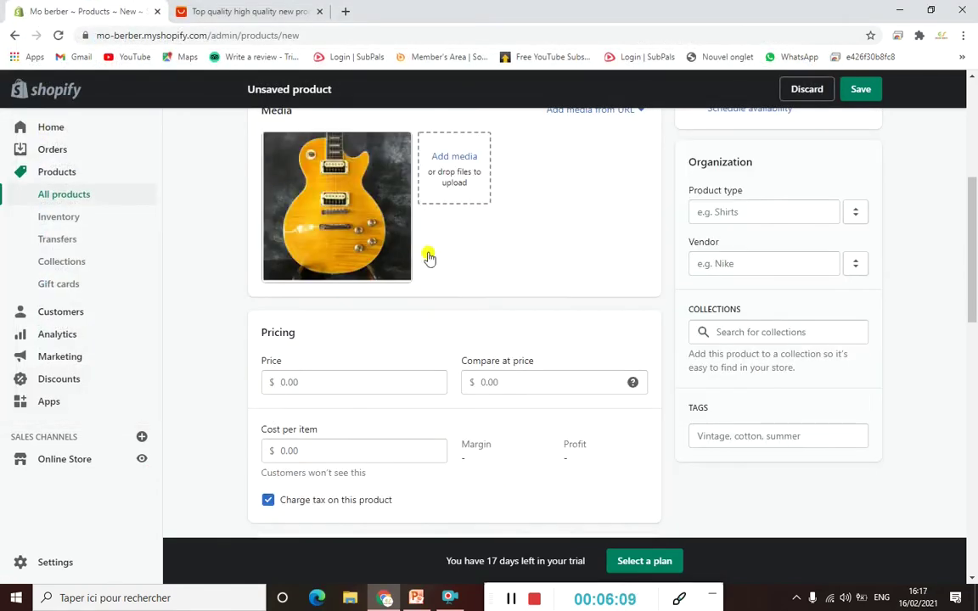
# Step: Copy the 249 price of the "guitar" option from the AliExpress listing into the Shopify product's price
pyautogui.scroll(-3, 503, 225)
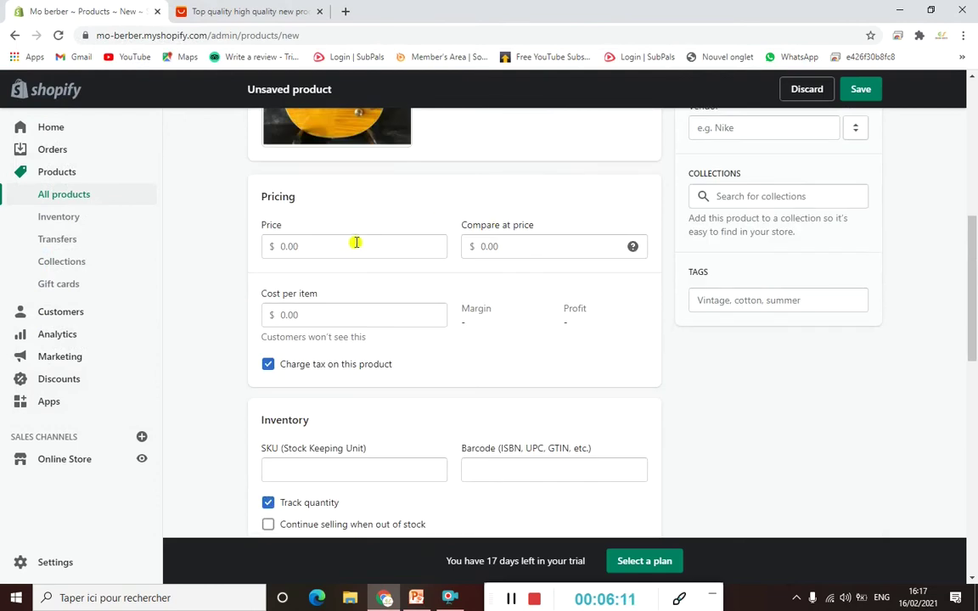
pyautogui.click(246, 11)
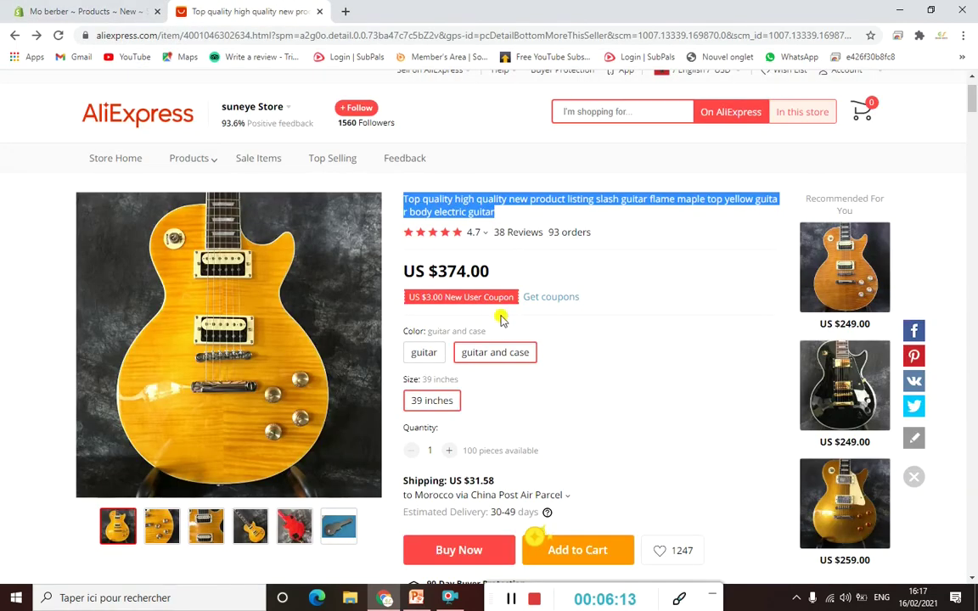
pyautogui.click(410, 353)
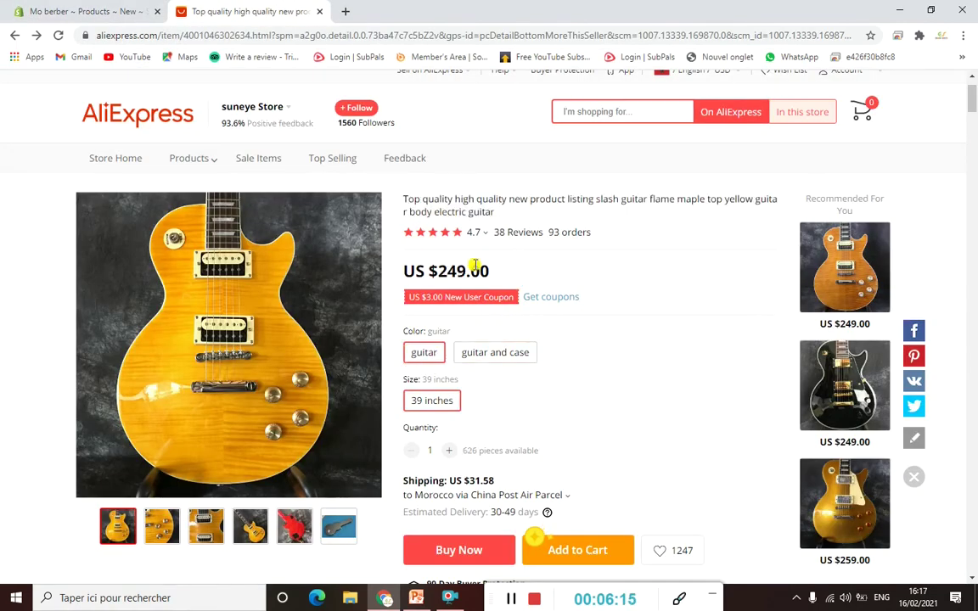
pyautogui.moveTo(466, 272); pyautogui.dragTo(438, 271)
pyautogui.hotkey('ctrl', 'c')
pyautogui.rightClick(444, 270)
pyautogui.click(466, 278)
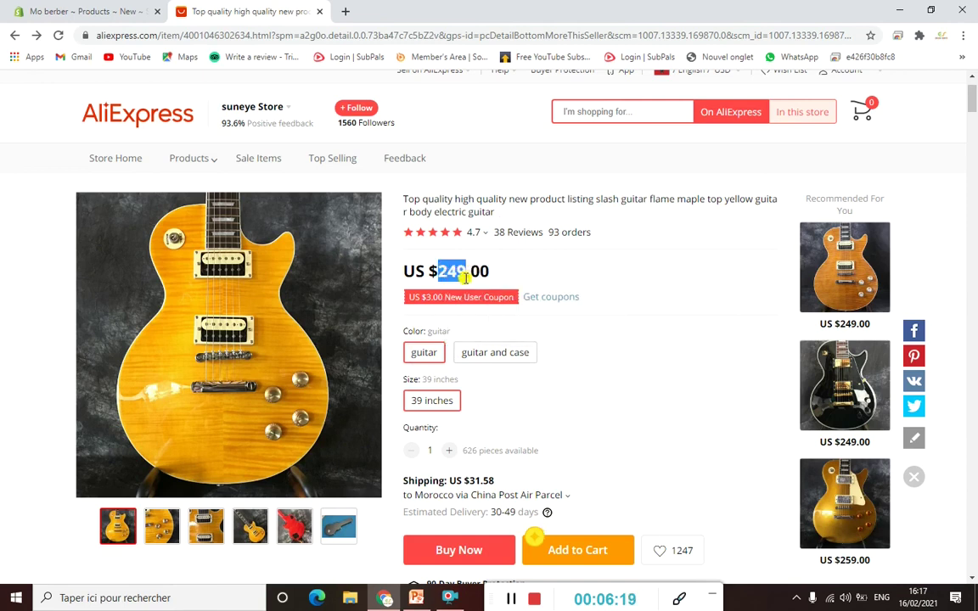
pyautogui.click(77, 7)
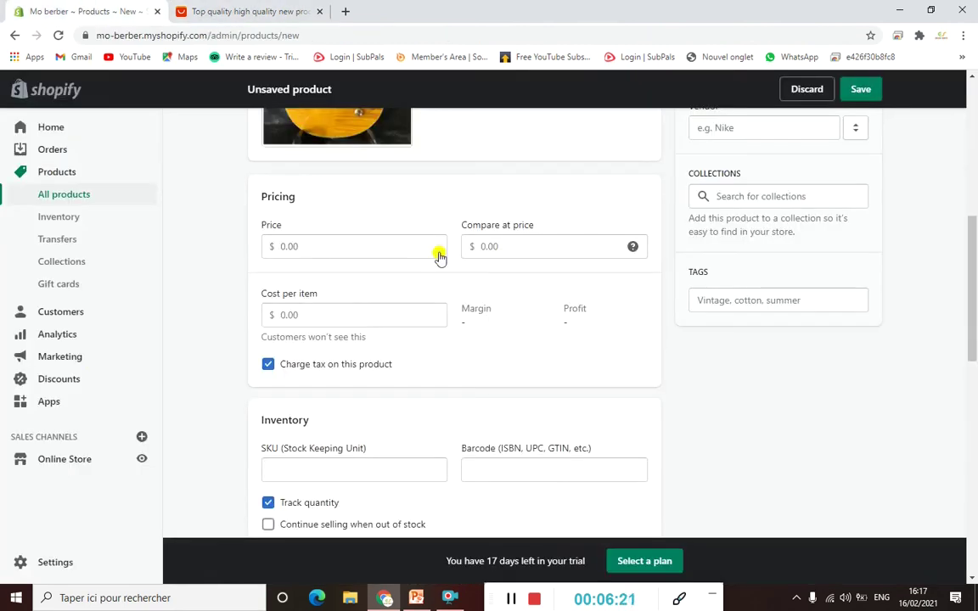
pyautogui.rightClick(298, 245)
pyautogui.click(333, 346)
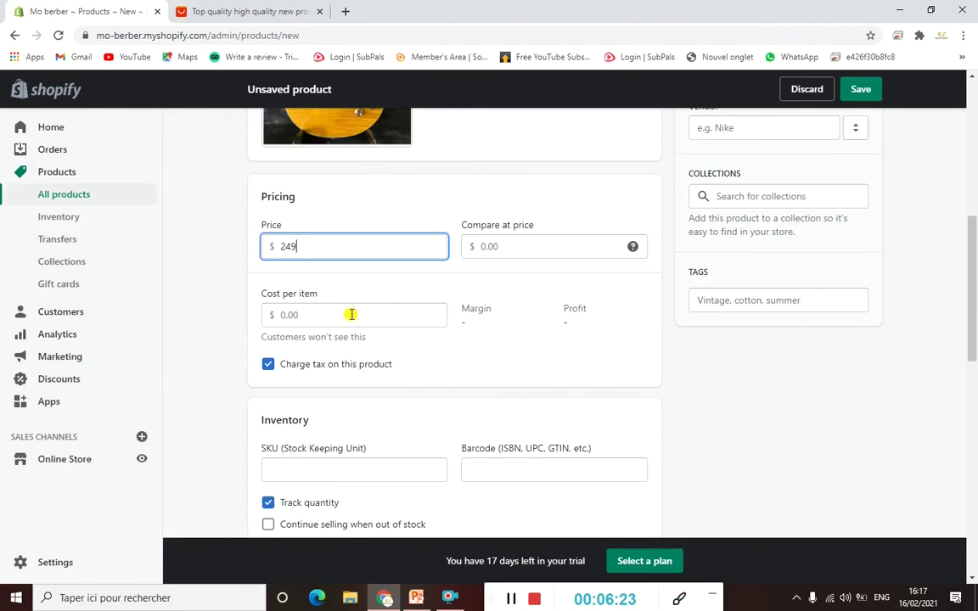
# Step: Set the product's compare-at price to $340.00
pyautogui.scroll(-1, 402, 285)
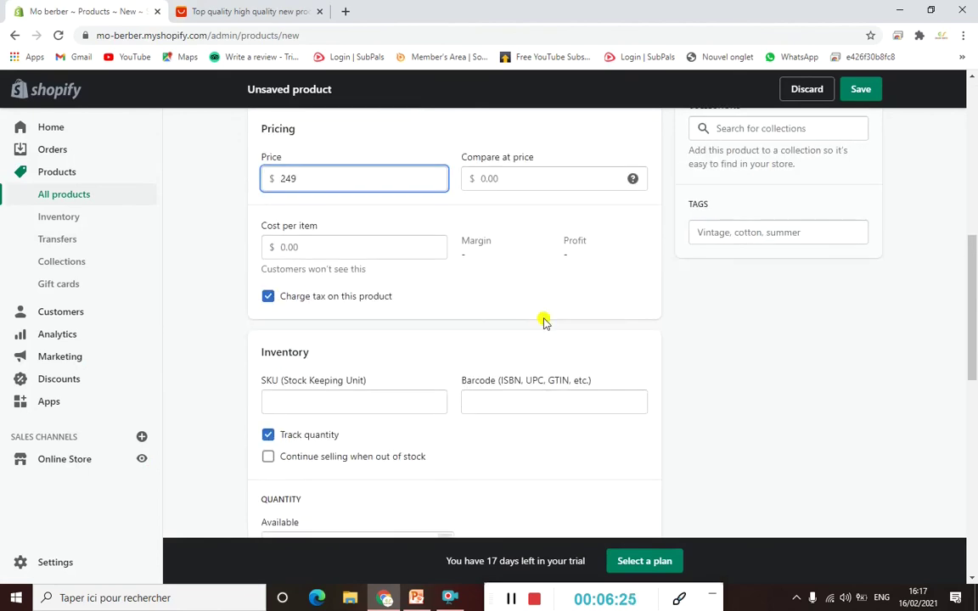
pyautogui.scroll(1, 371, 263)
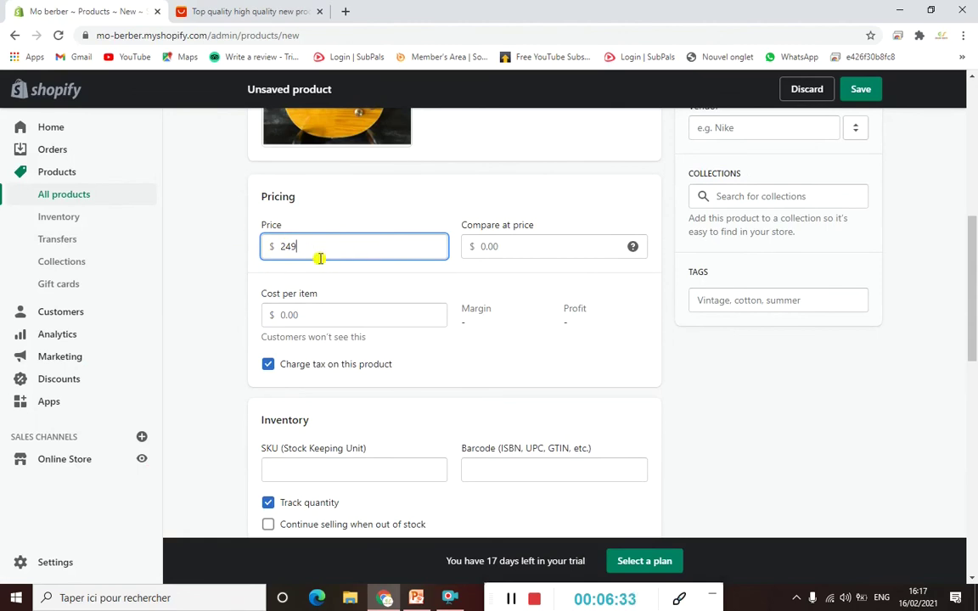
pyautogui.click(505, 246)
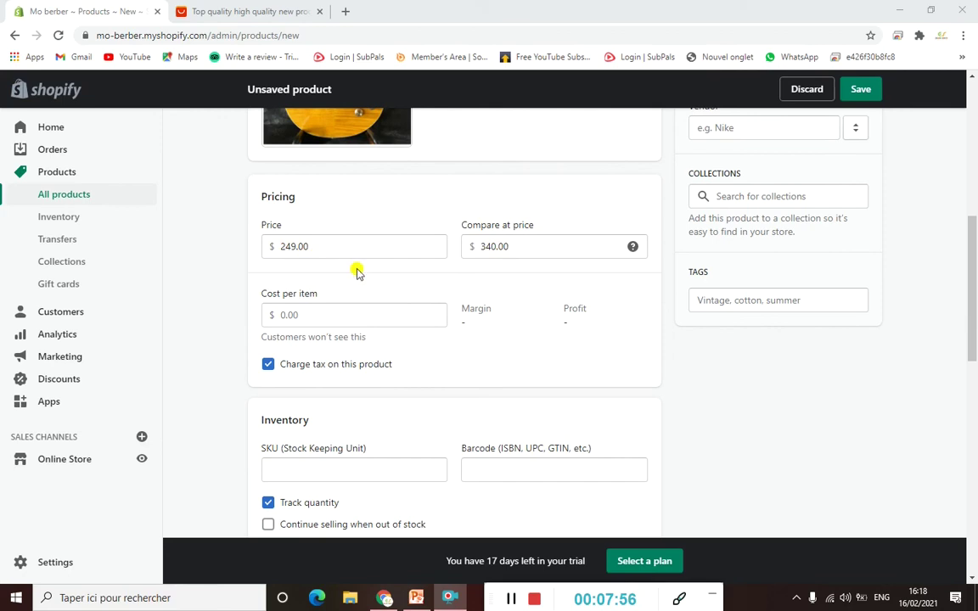
# Step: Check the guitar's available stock on the AliExpress listing and set the Shopify product's available quantity to 100
pyautogui.scroll(-1, 510, 311)
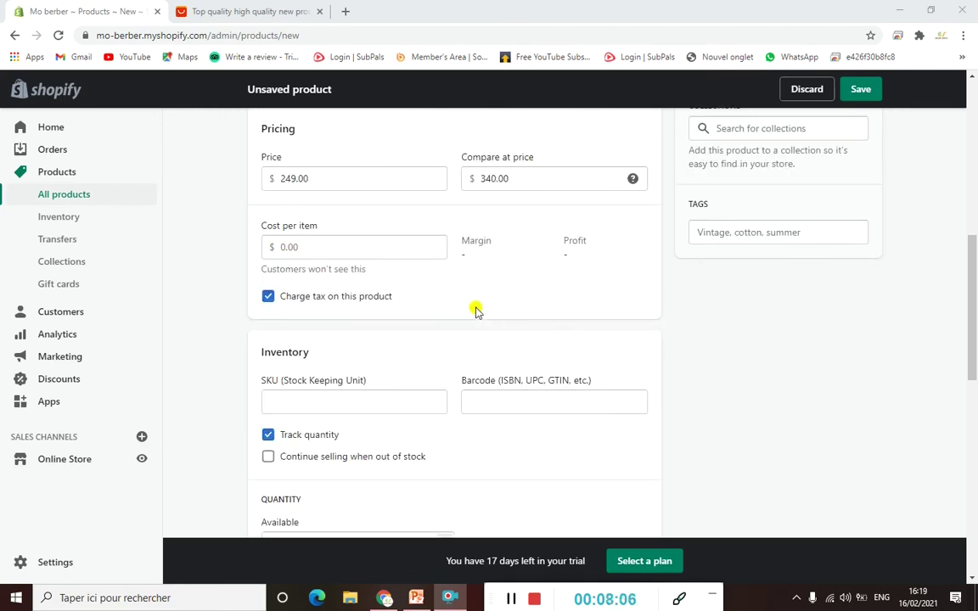
pyautogui.scroll(-2, 475, 311)
pyautogui.click(337, 269)
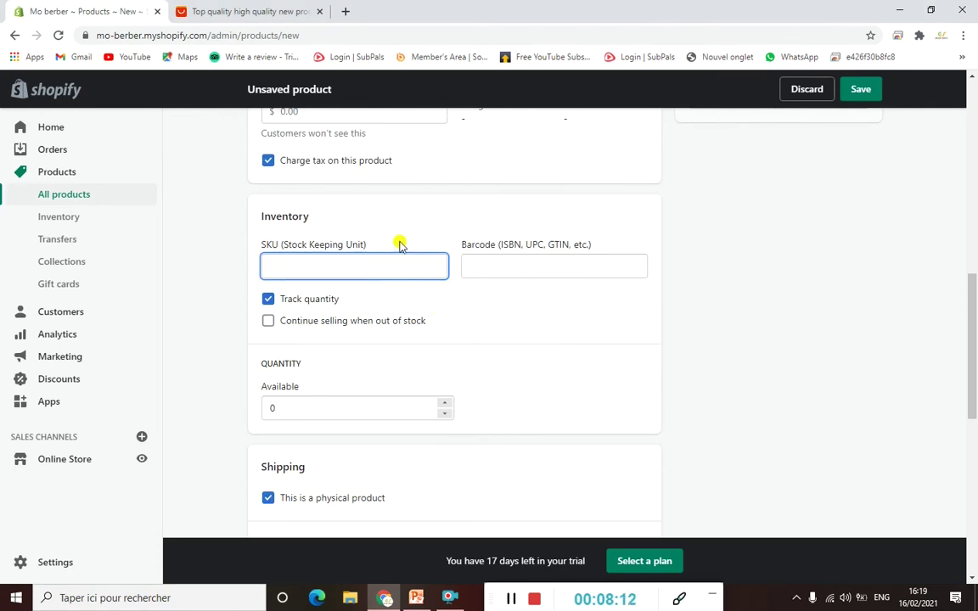
pyautogui.click(429, 304)
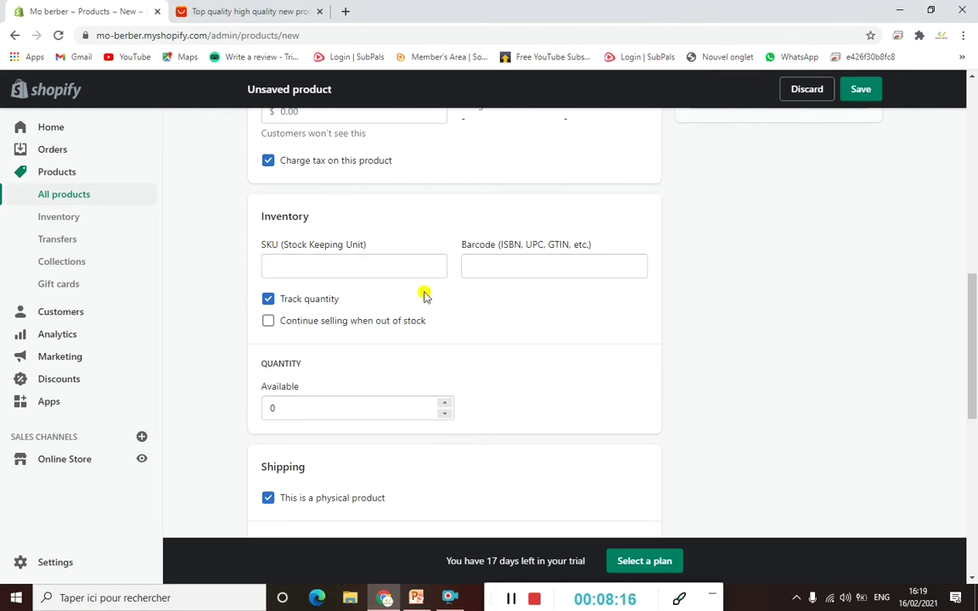
pyautogui.click(246, 10)
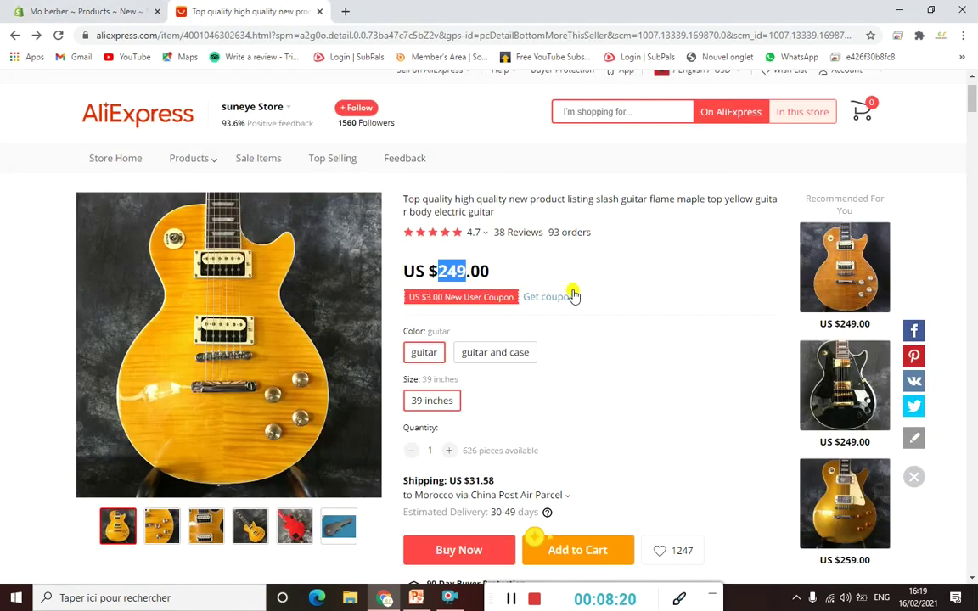
pyautogui.scroll(-3, 577, 319)
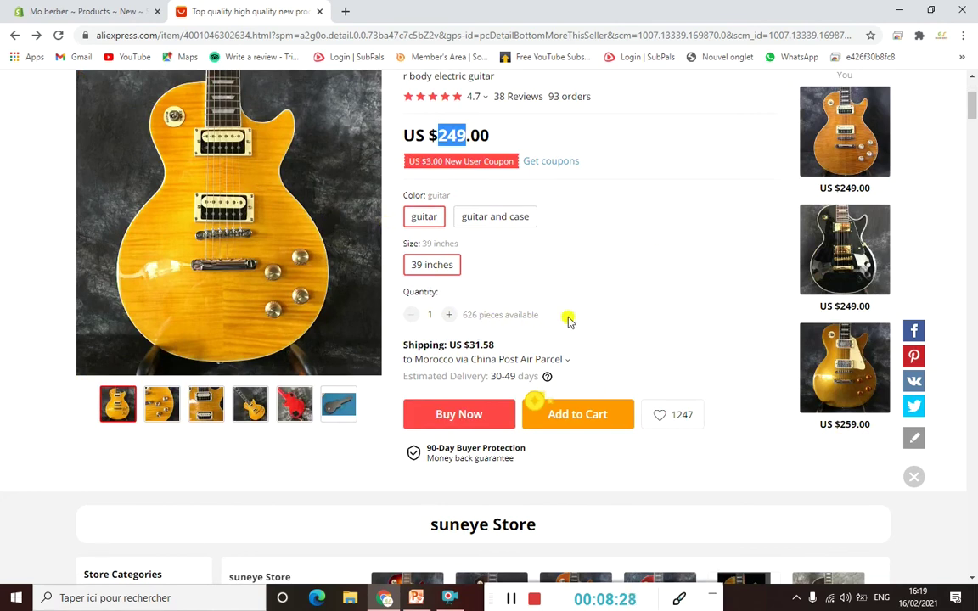
pyautogui.click(132, 14)
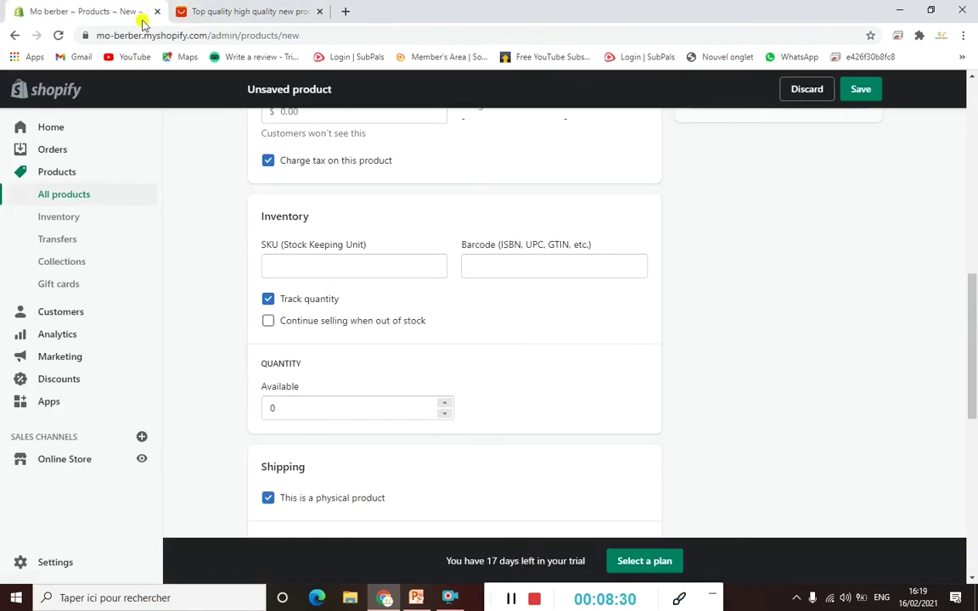
pyautogui.click(328, 409)
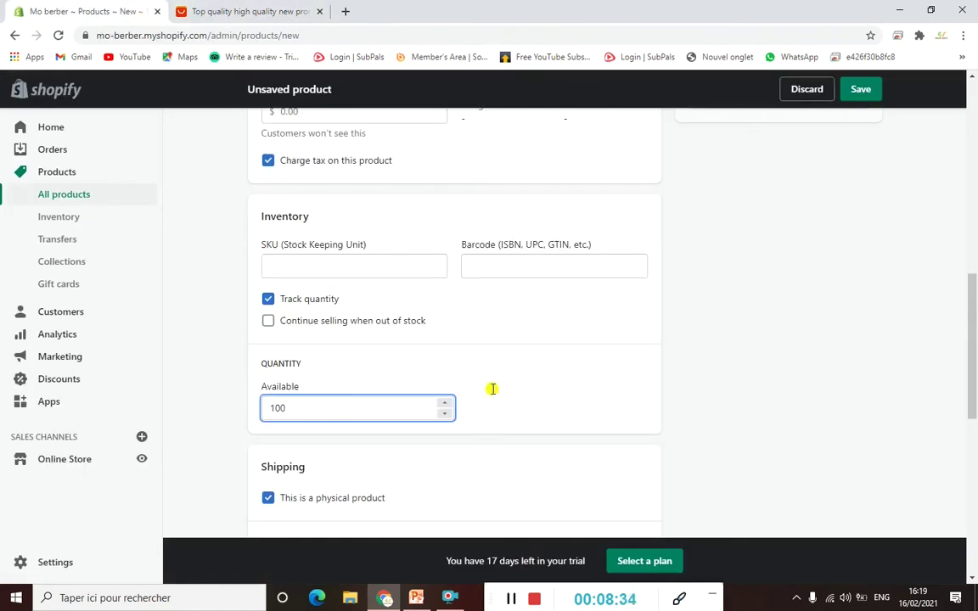
# Step: Review the product's shipping weight and customs information, including the choices for country of origin
pyautogui.click(574, 370)
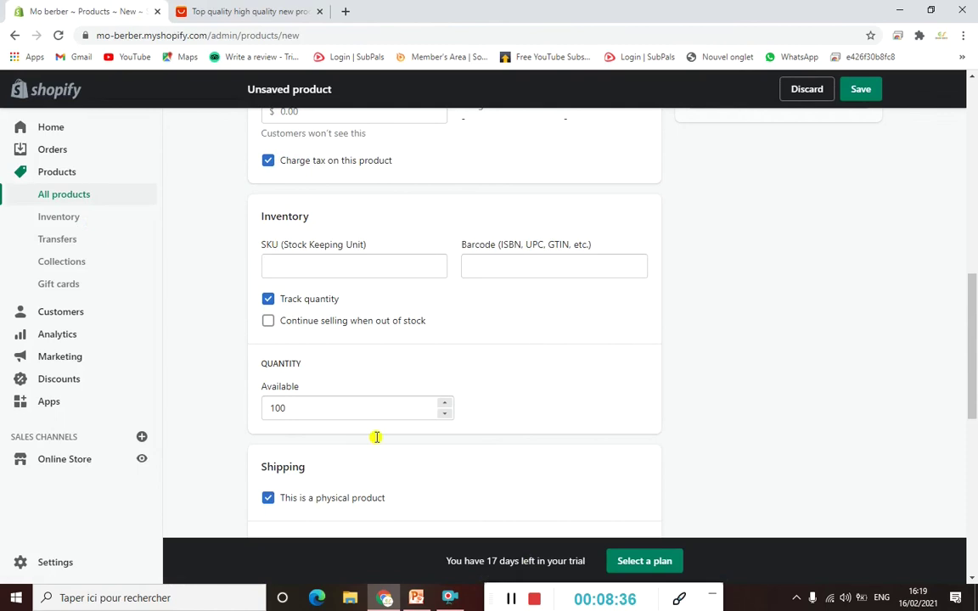
pyautogui.scroll(-3, 563, 371)
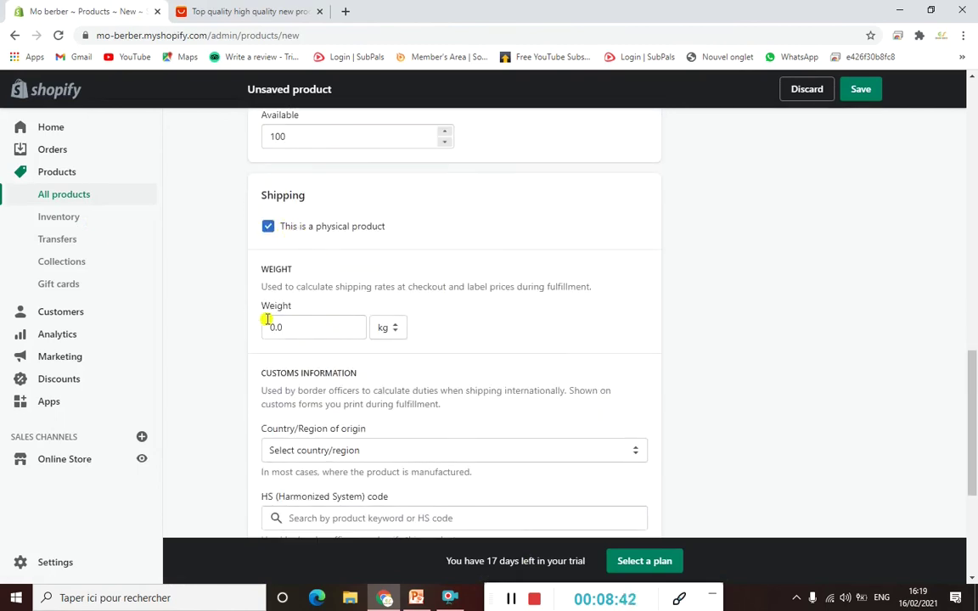
pyautogui.scroll(-2, 344, 321)
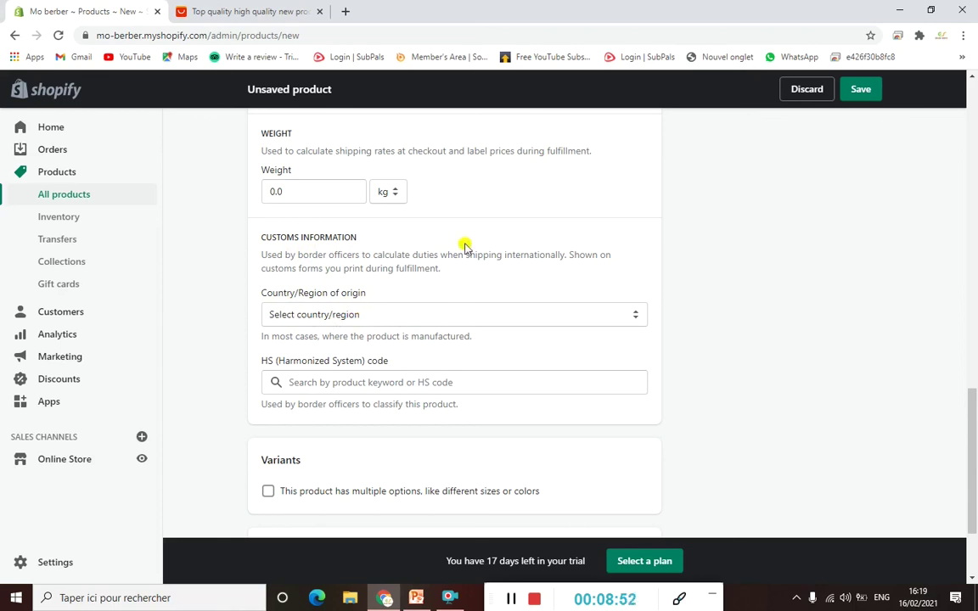
pyautogui.click(433, 316)
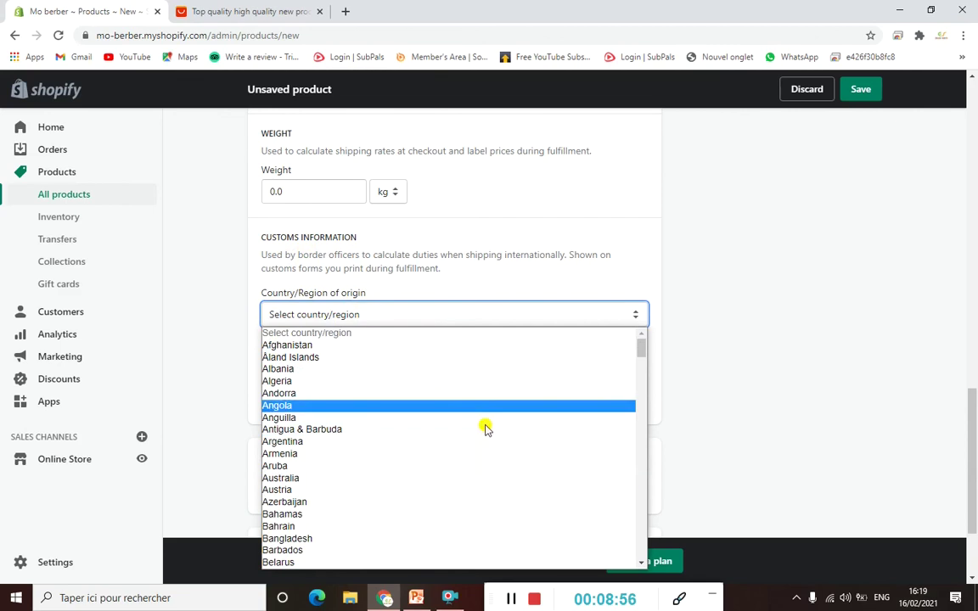
pyautogui.click(516, 207)
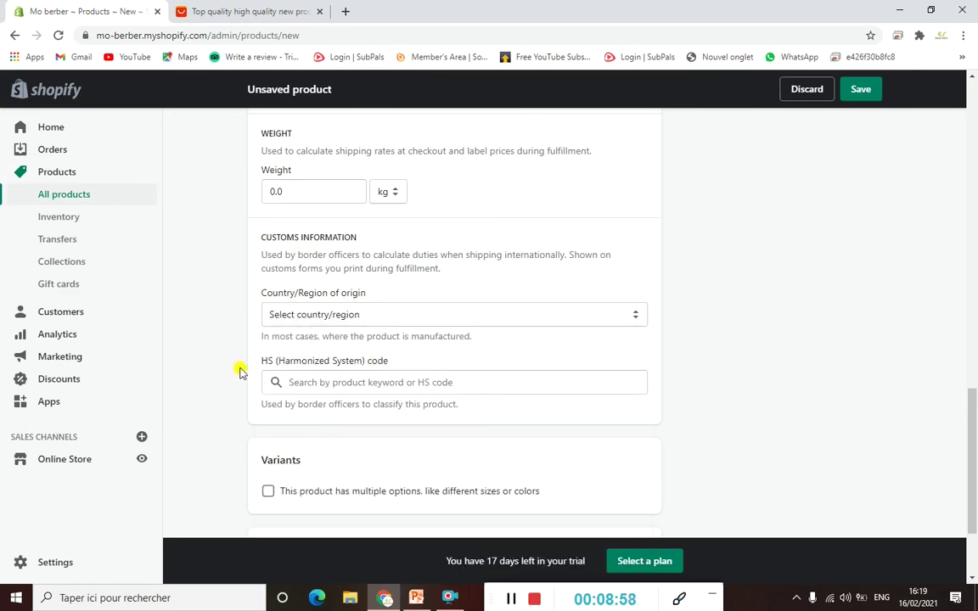
# Step: Enable multiple options for the product in the Variants section
pyautogui.scroll(-2, 442, 349)
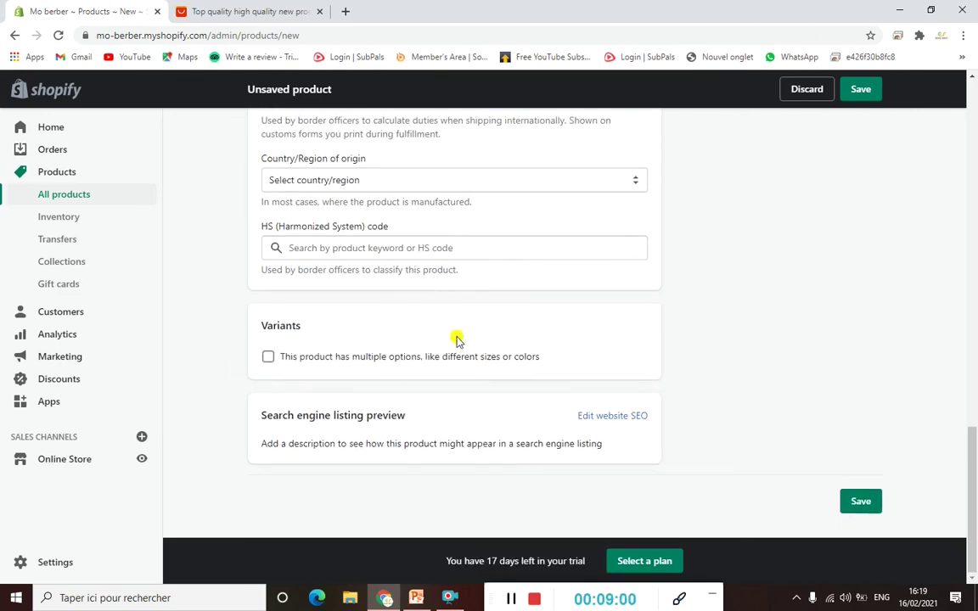
pyautogui.click(268, 357)
pyautogui.scroll(-2, 349, 356)
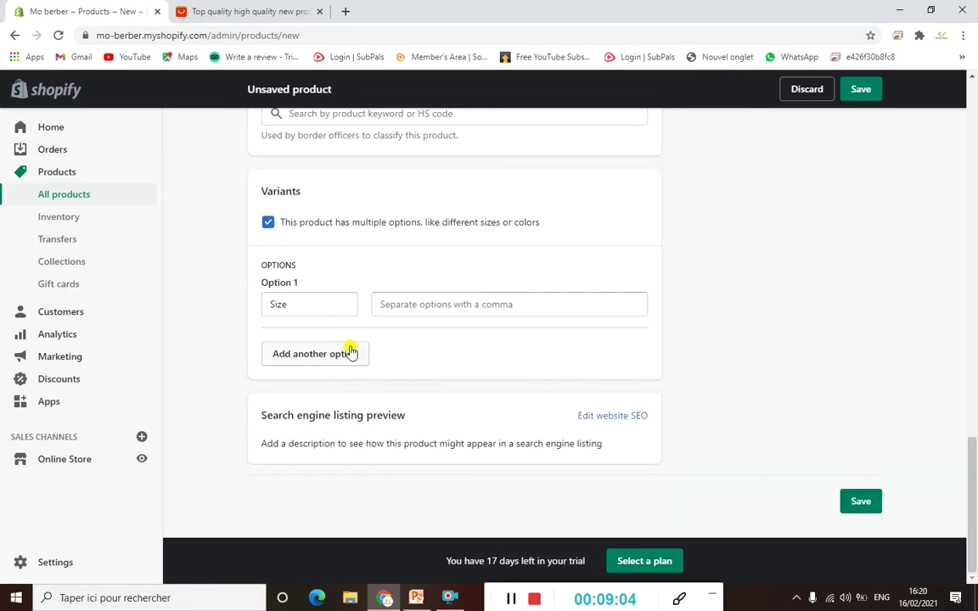
# Step: Define option 1 as Color with the values blue, red and white
pyautogui.click(321, 304)
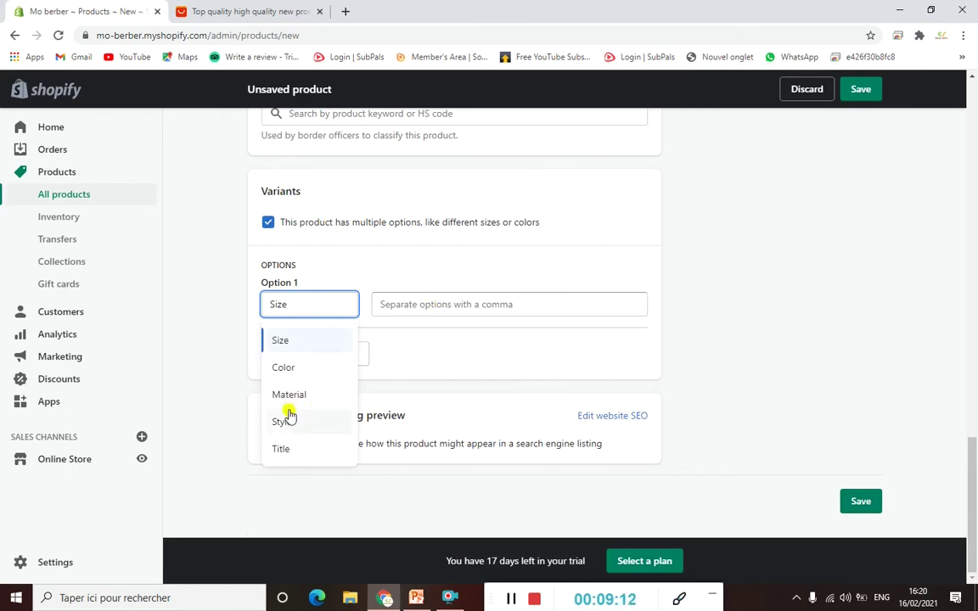
pyautogui.click(439, 355)
pyautogui.click(313, 310)
pyautogui.click(293, 368)
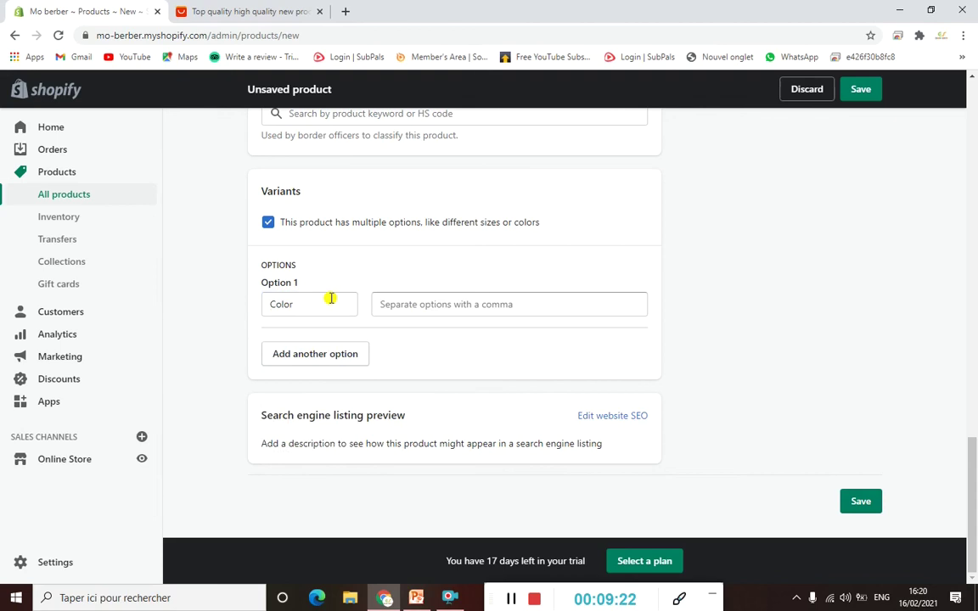
pyautogui.click(461, 309)
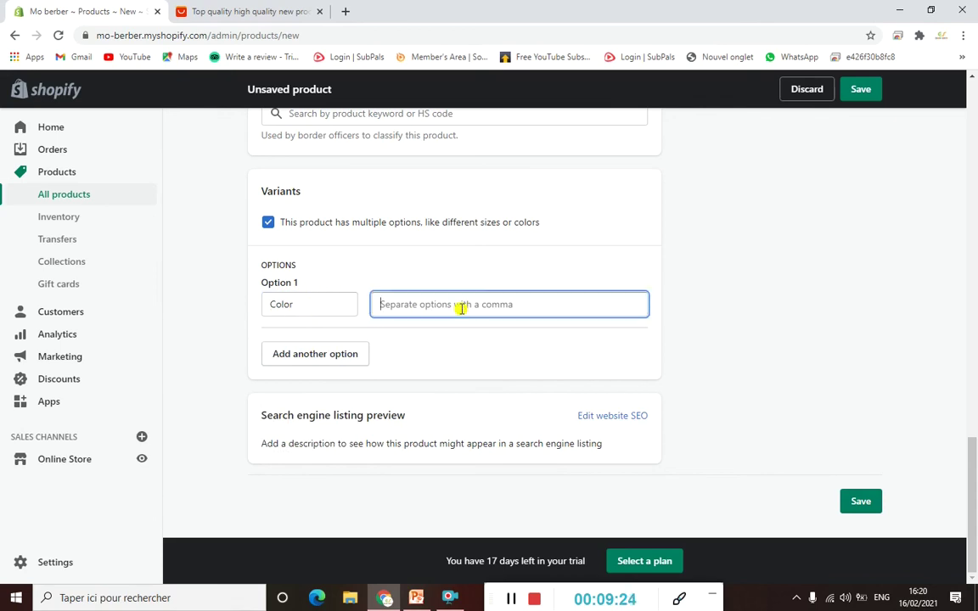
pyautogui.write('bl')
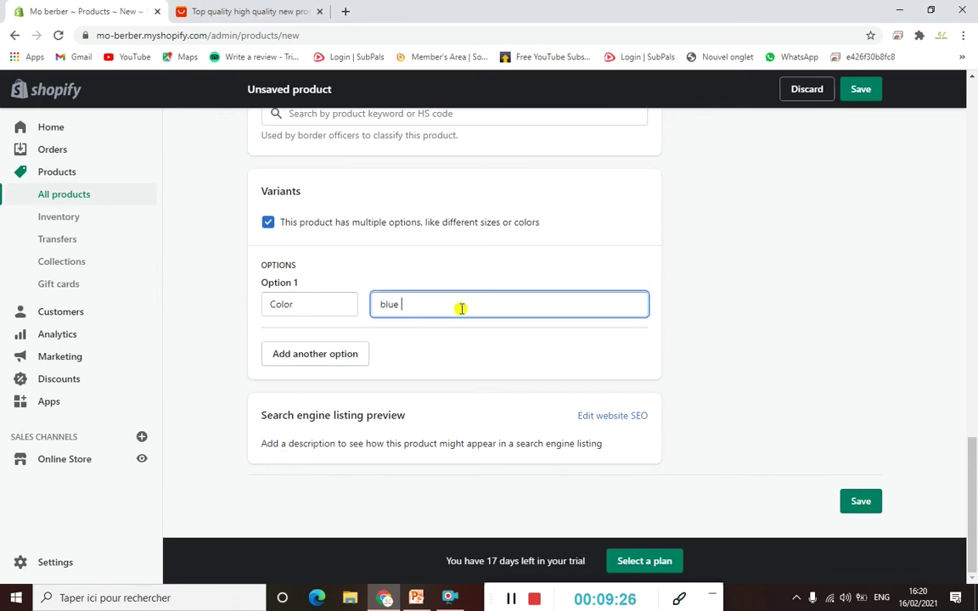
pyautogui.write('ue,')
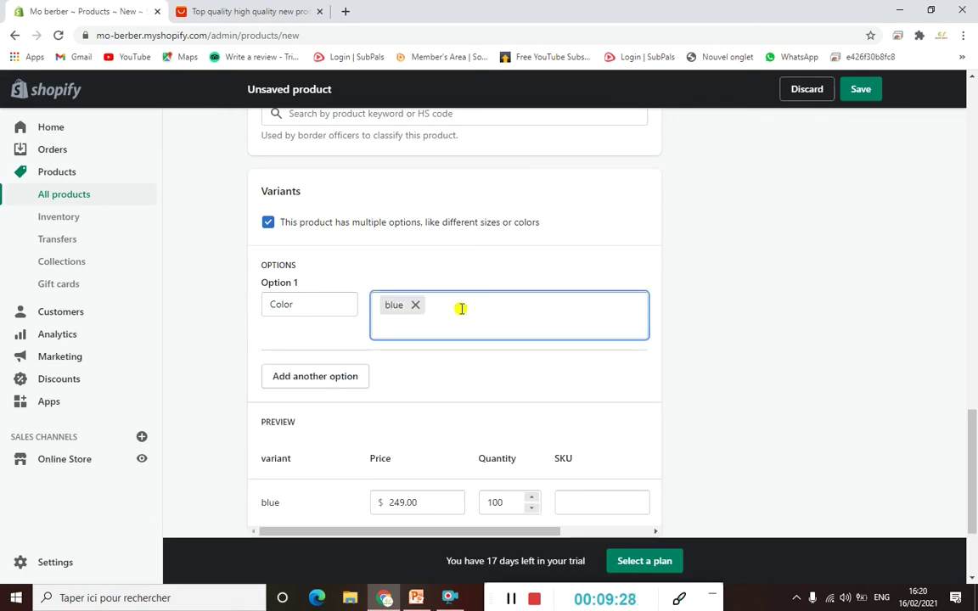
pyautogui.write('red,')
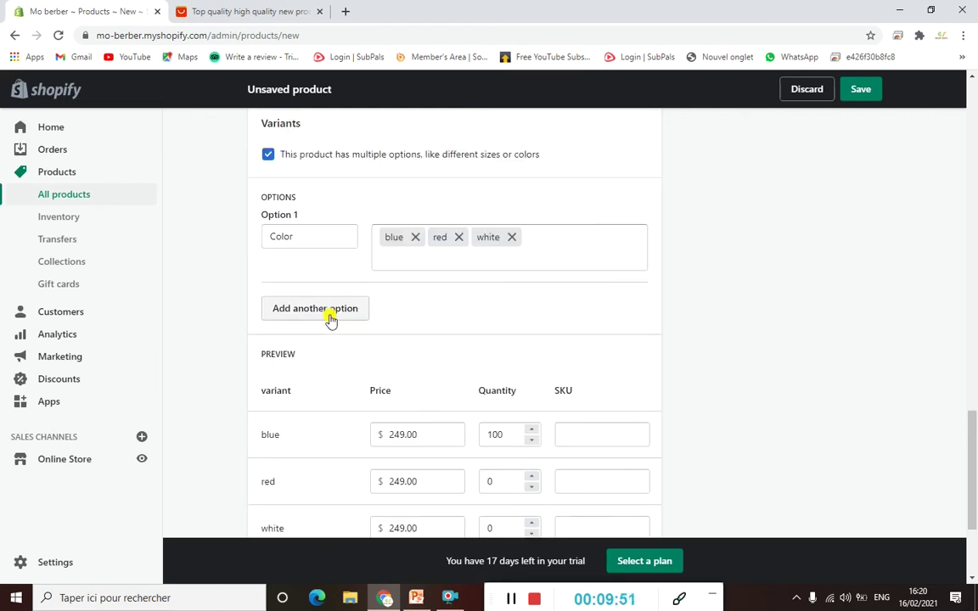
# Step: Add a second variant option named Size and view its other name choices
pyautogui.click(328, 309)
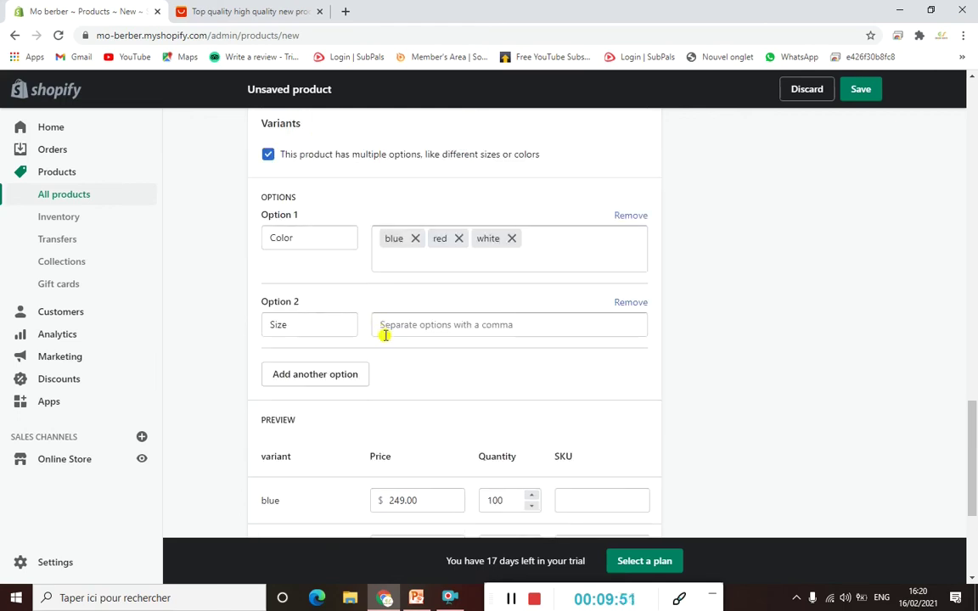
pyautogui.click(316, 325)
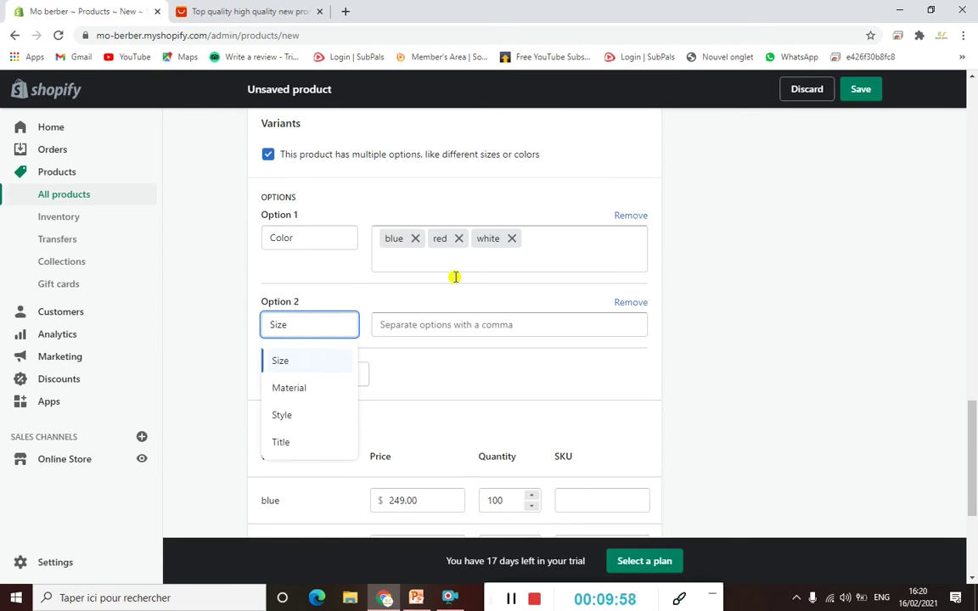
pyautogui.press('Escape')
# Step: Remove the white, red and blue values from the Color option and delete the second option
pyautogui.click(511, 238)
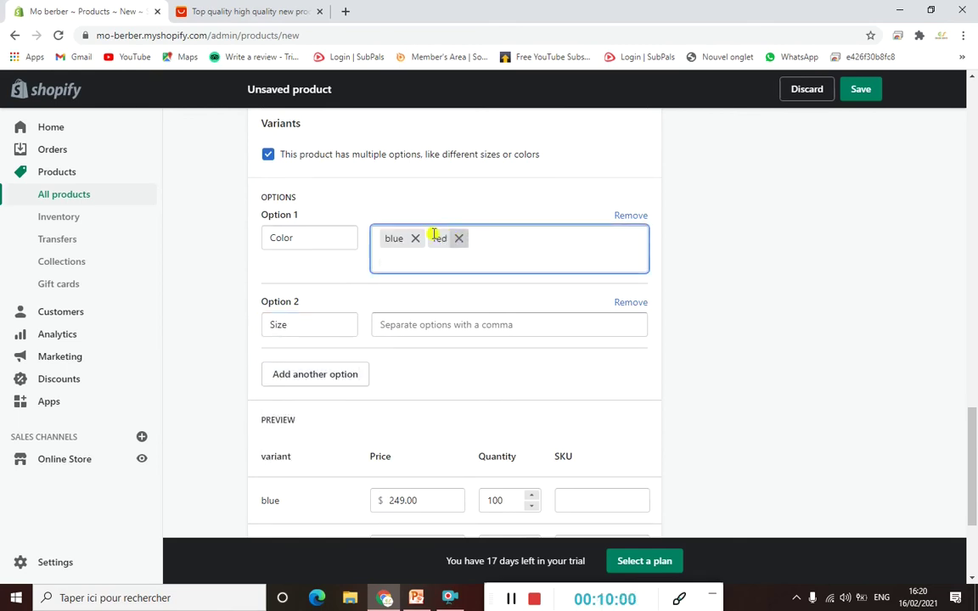
pyautogui.click(458, 239)
pyautogui.click(416, 238)
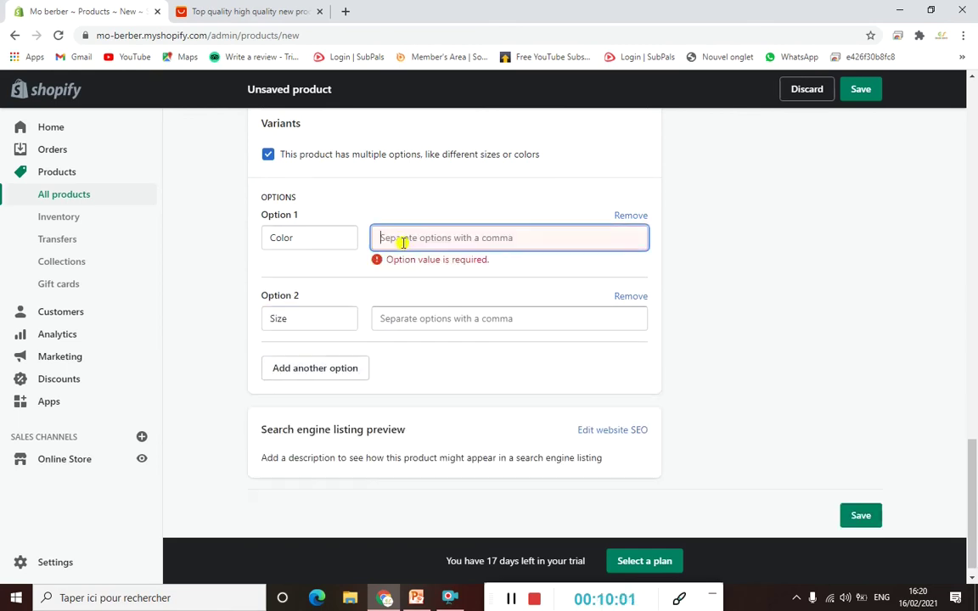
pyautogui.click(631, 296)
# Step: Check the guitar's available options on the AliExpress listing and change the Shopify product's option 1 name to Title
pyautogui.click(248, 11)
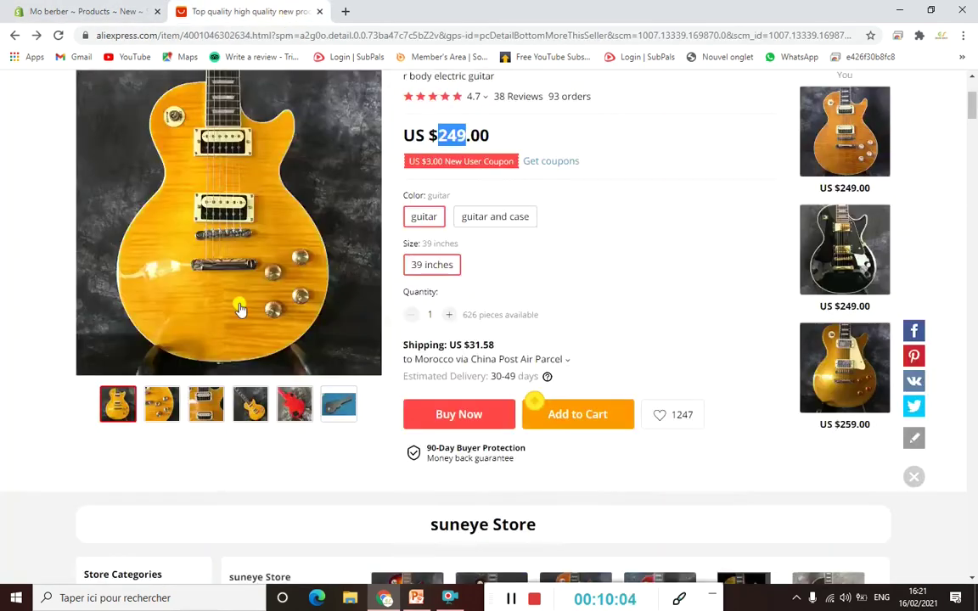
pyautogui.scroll(1, 197, 255)
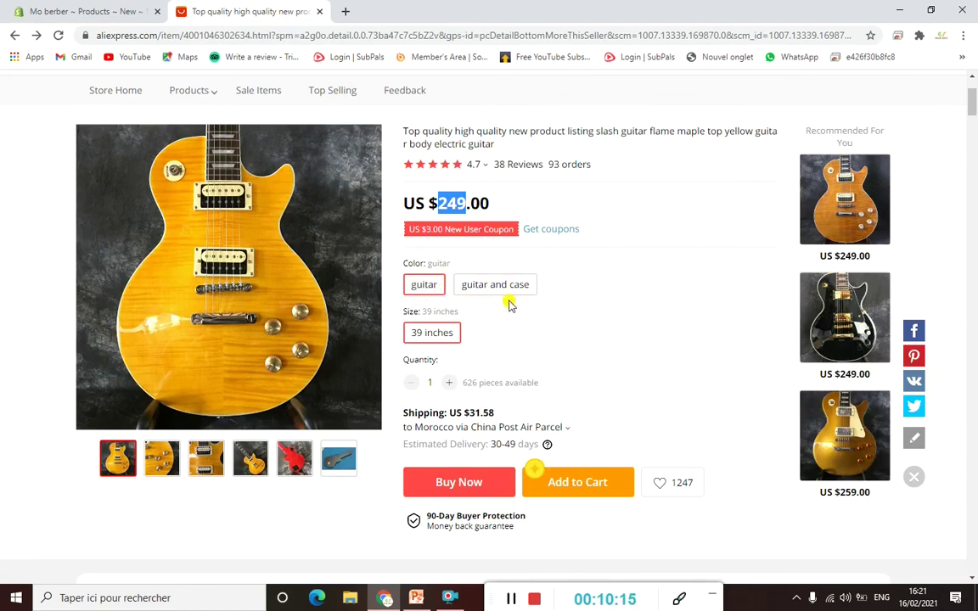
pyautogui.click(51, 10)
pyautogui.click(292, 288)
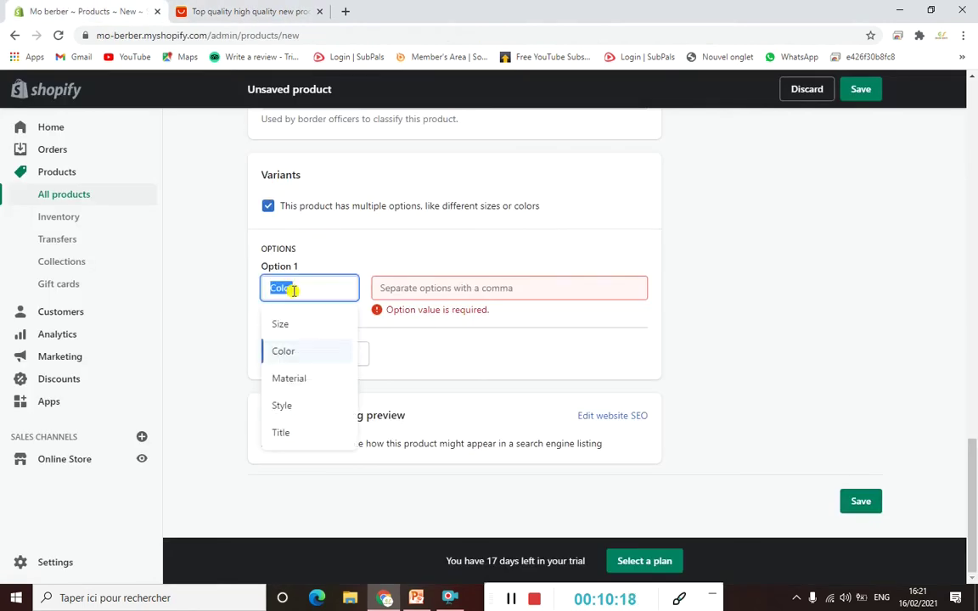
pyautogui.click(281, 432)
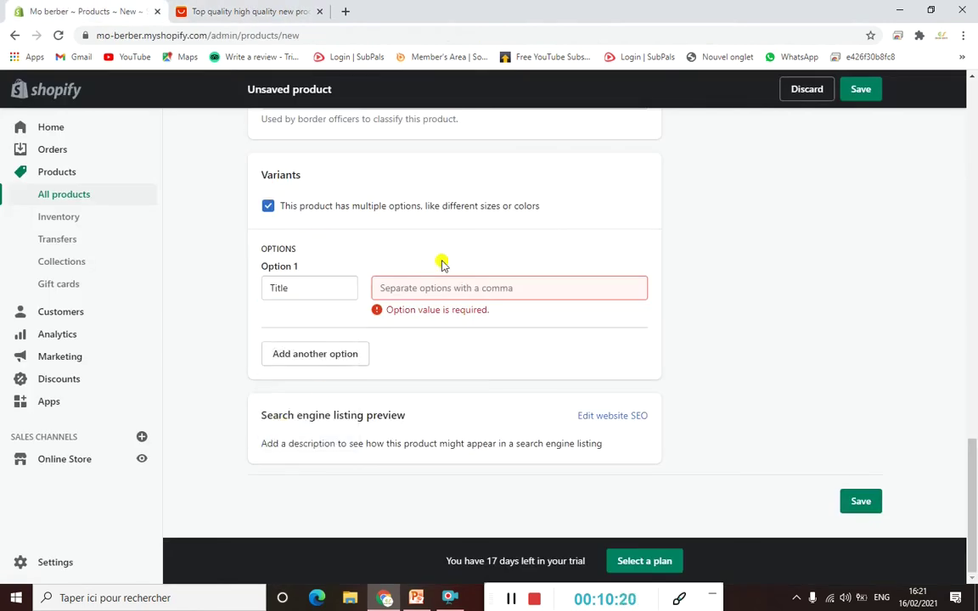
# Step: Add the values "only guitare" and "guitare and case" to the Title option
pyautogui.click(427, 288)
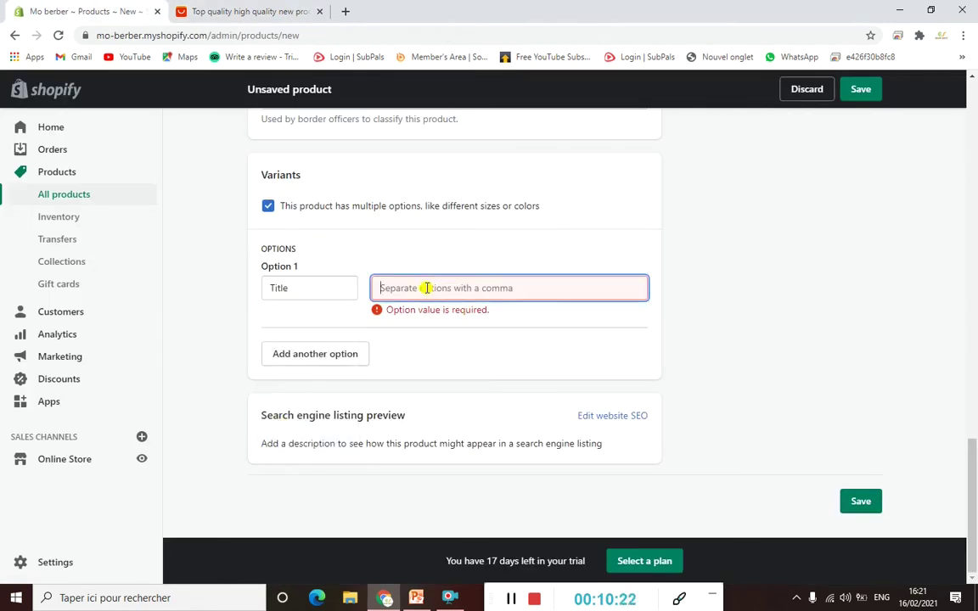
pyautogui.write('only g')
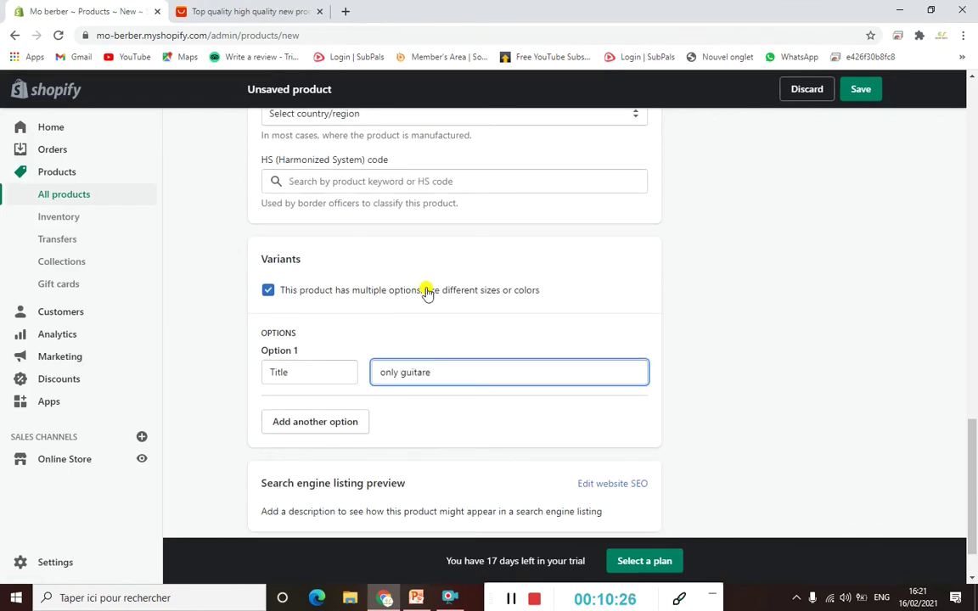
pyautogui.write('uitare')
pyautogui.press('Return')
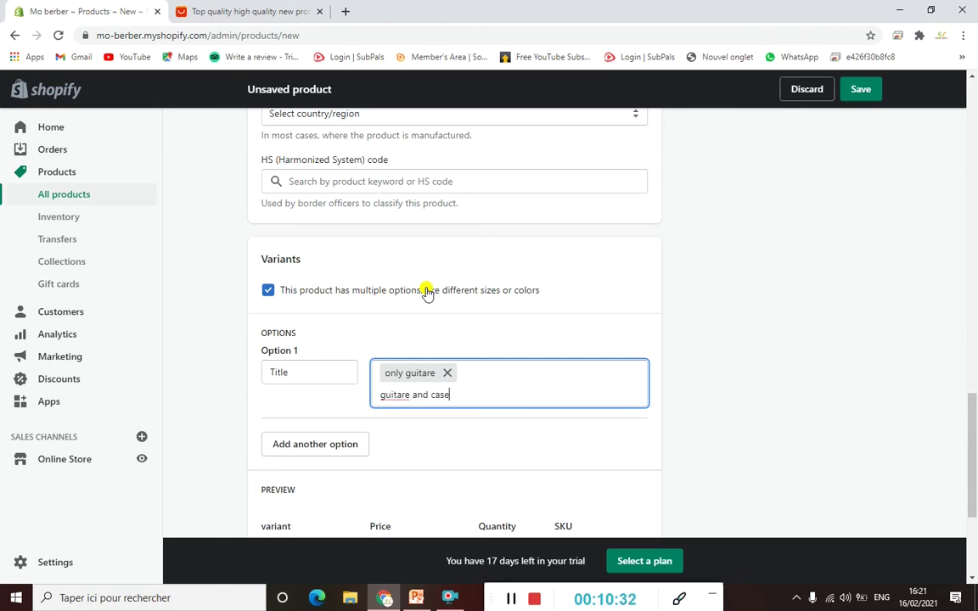
pyautogui.write('guitare and case')
pyautogui.press('Return')
pyautogui.scroll(-2, 657, 289)
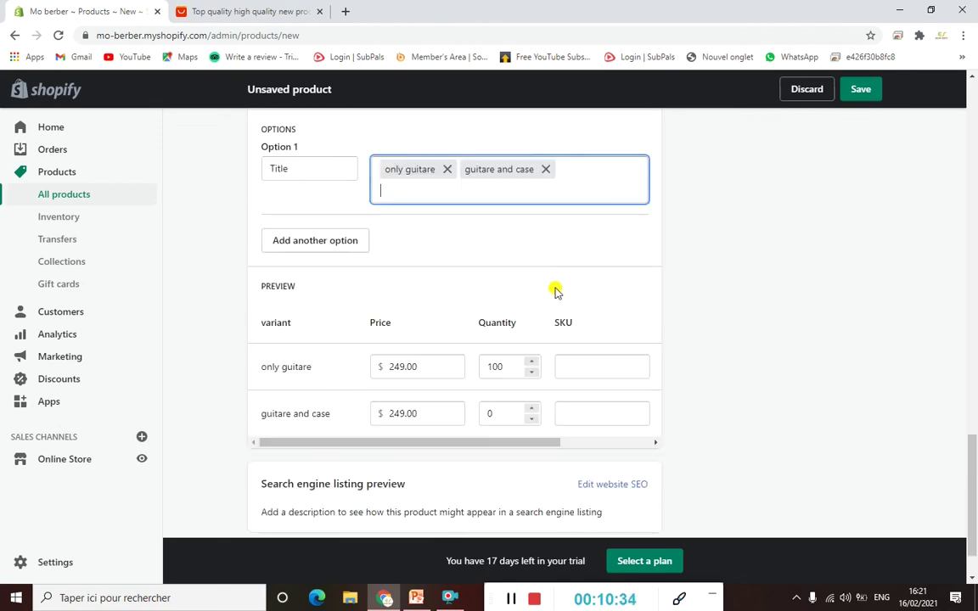
pyautogui.click(491, 230)
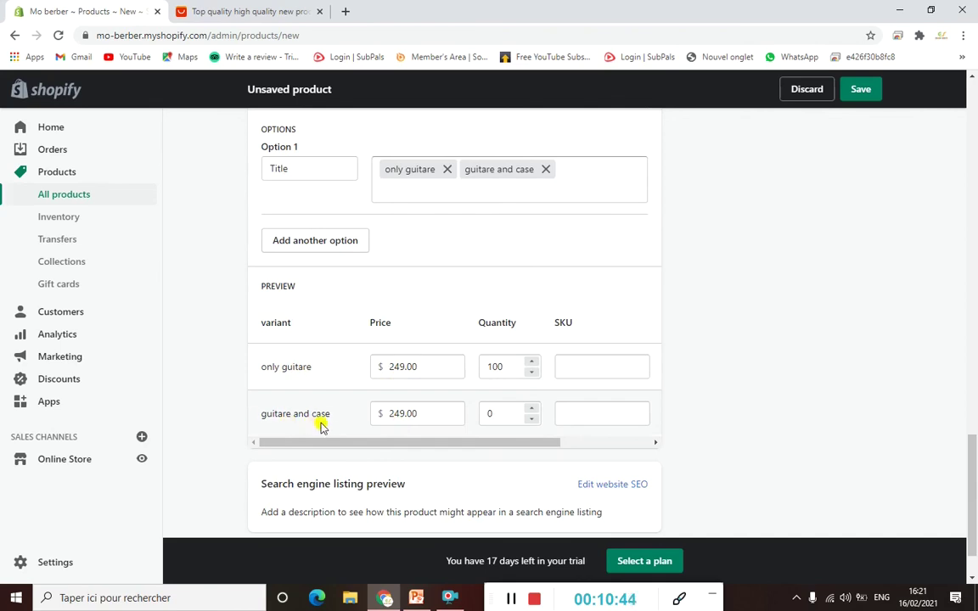
# Step: Set the price of the "guitare and case" variant to $349.00
pyautogui.click(394, 414)
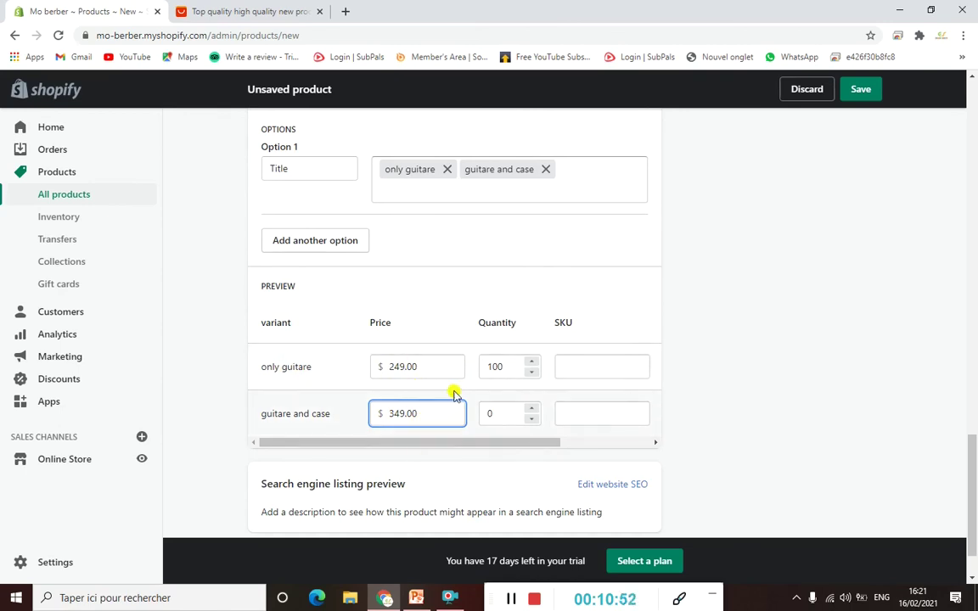
pyautogui.scroll(2, 474, 292)
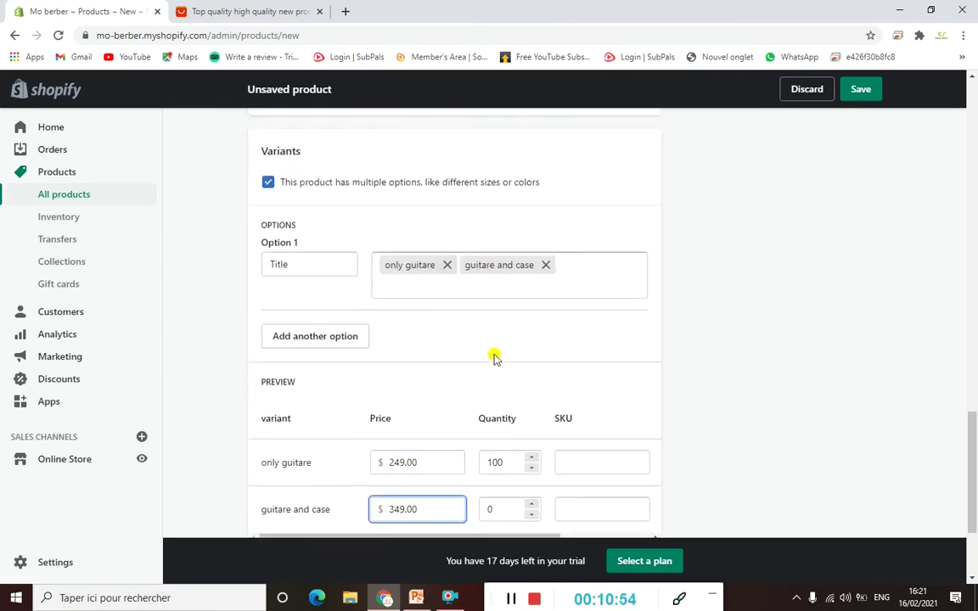
pyautogui.scroll(-3, 492, 352)
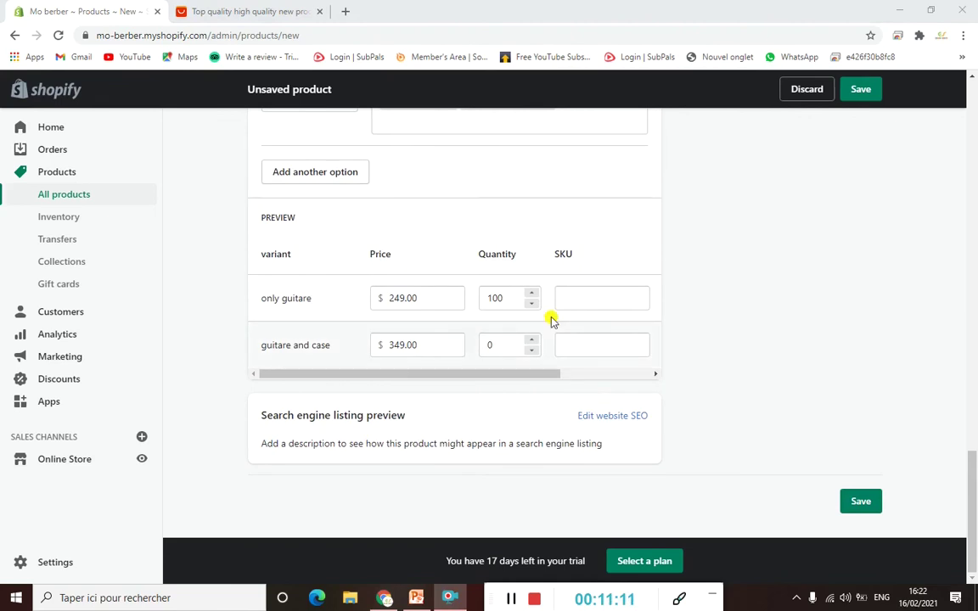
# Step: Review the product's status, sales channels and organization settings, including its collections and tags
pyautogui.scroll(15, 530, 351)
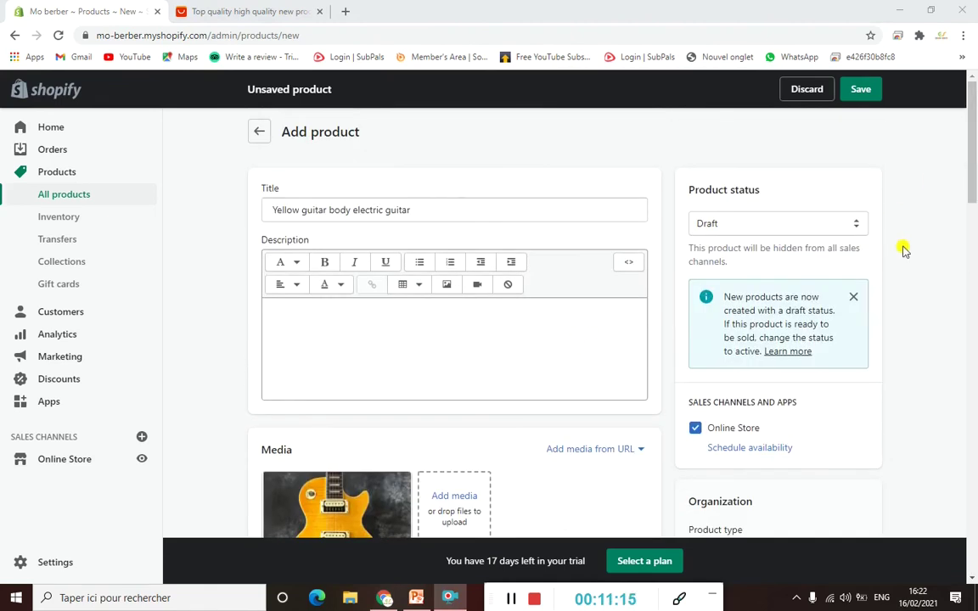
pyautogui.scroll(-2, 913, 226)
pyautogui.scroll(-1, 913, 226)
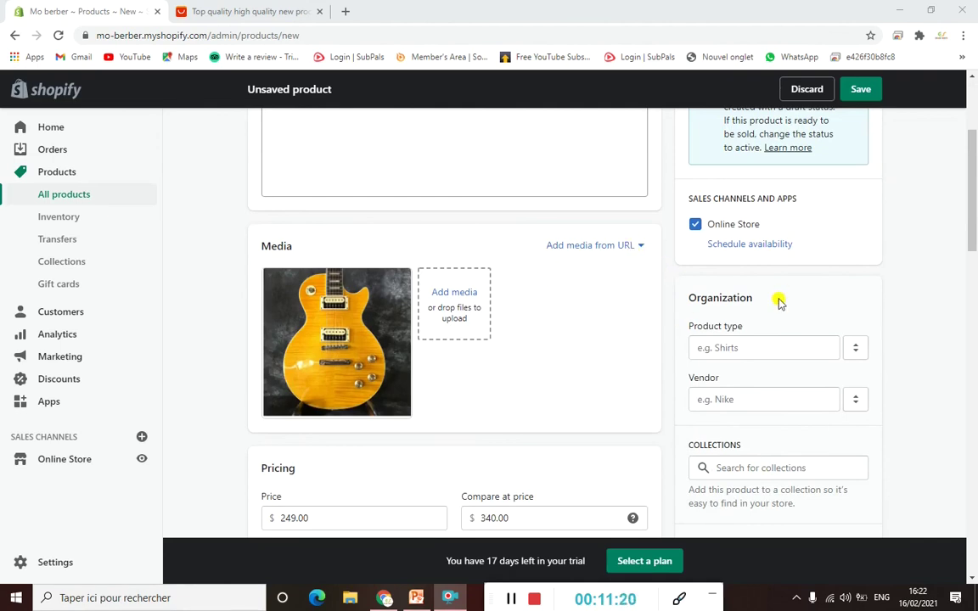
pyautogui.scroll(-2, 729, 259)
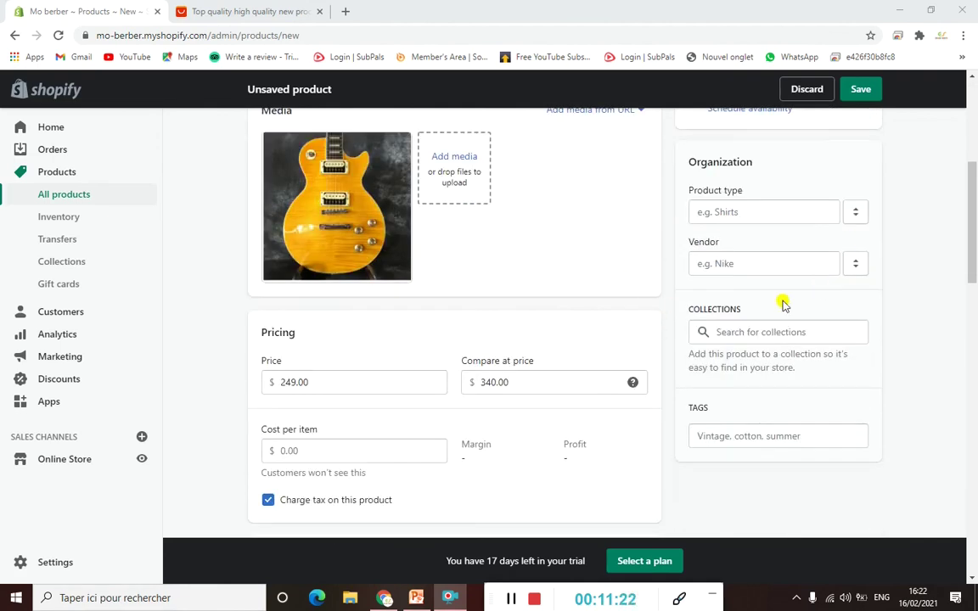
pyautogui.scroll(5, 781, 304)
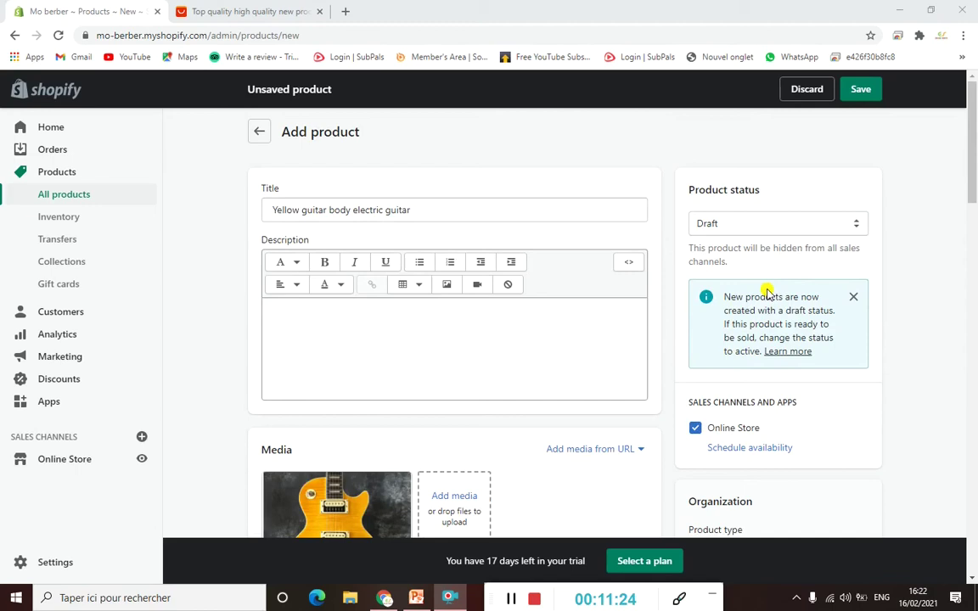
pyautogui.scroll(-1, 753, 306)
pyautogui.scroll(-4, 755, 314)
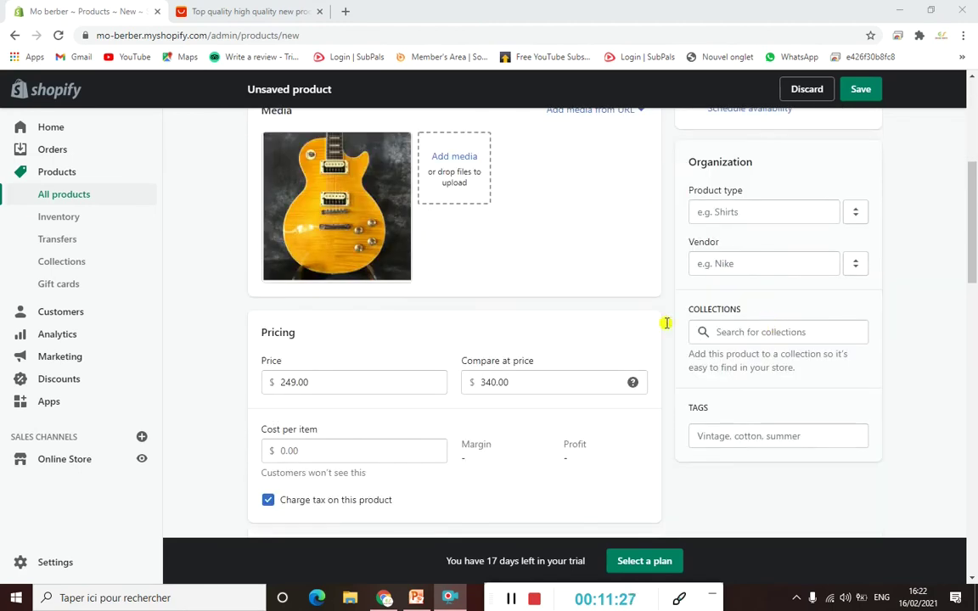
pyautogui.moveTo(741, 309); pyautogui.dragTo(693, 309)
pyautogui.click(769, 308)
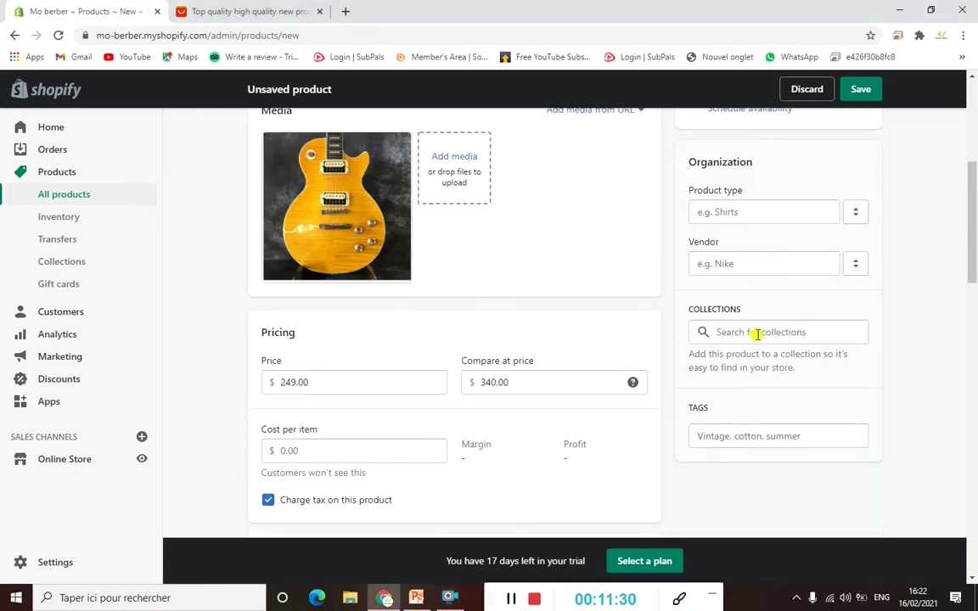
# Step: Search the collections for "Ele" and add the guitar product to the Electric Guitares collection
pyautogui.click(751, 333)
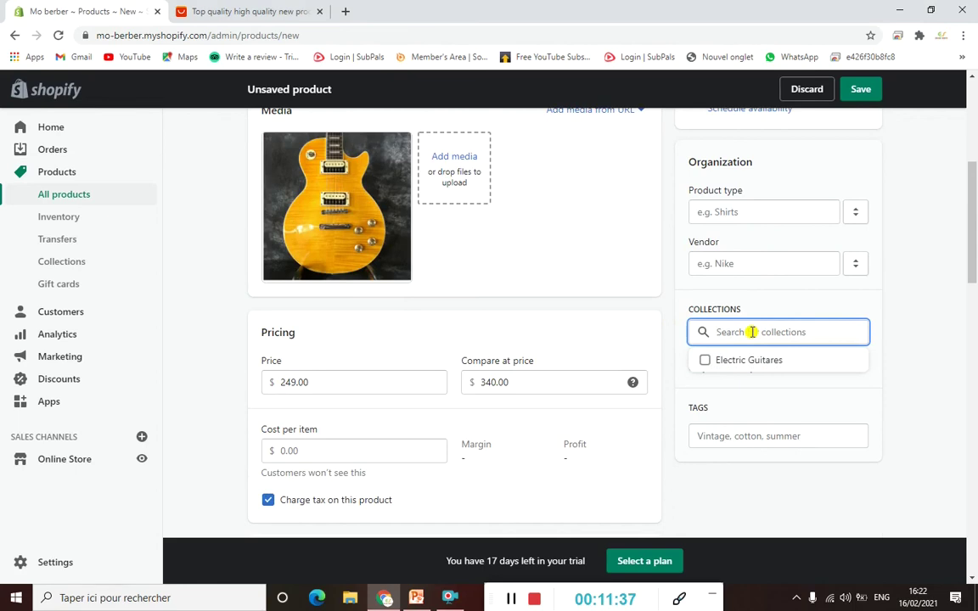
pyautogui.write('Ele')
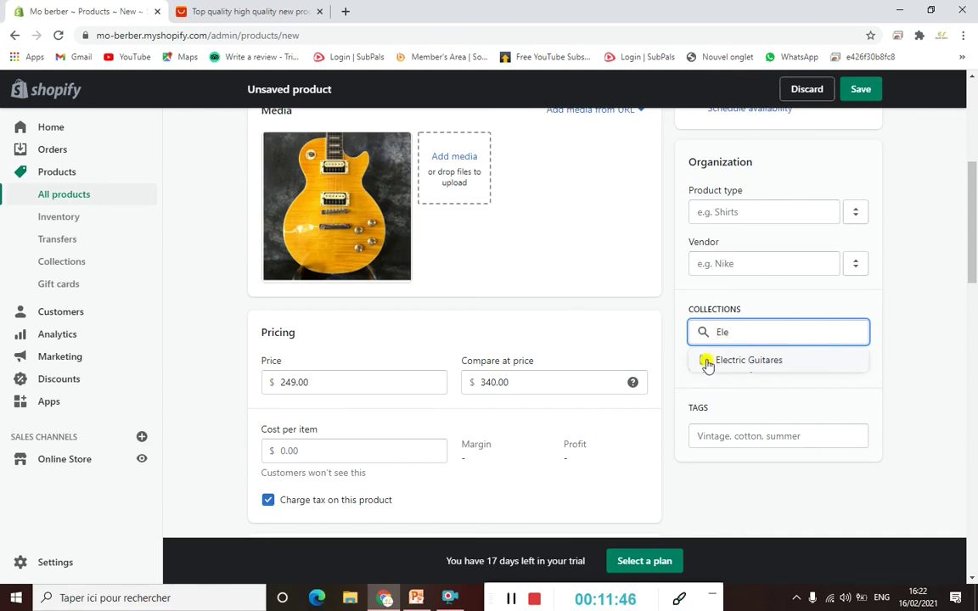
pyautogui.click(706, 360)
pyautogui.scroll(-3, 784, 406)
pyautogui.click(783, 406)
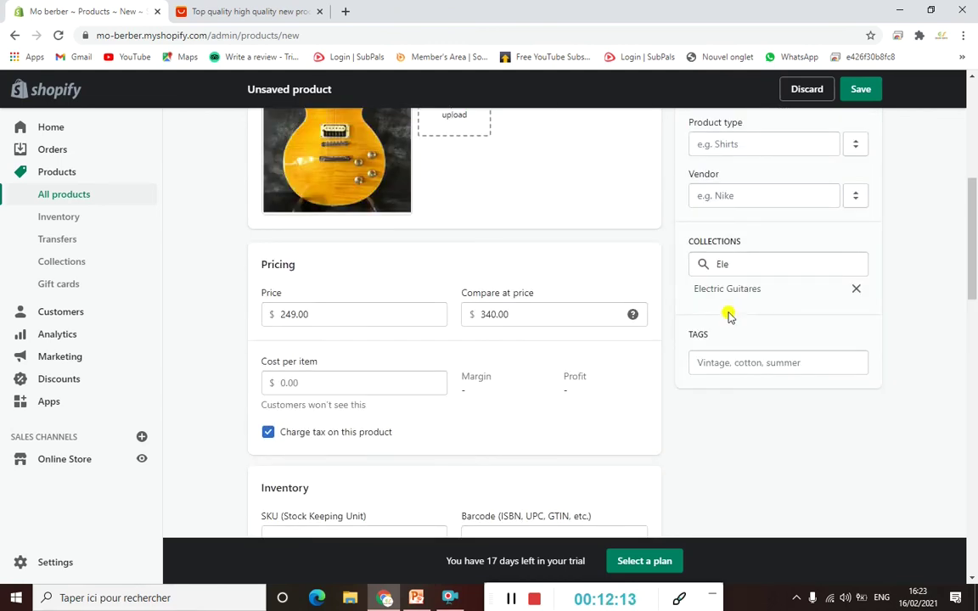
pyautogui.scroll(5, 714, 334)
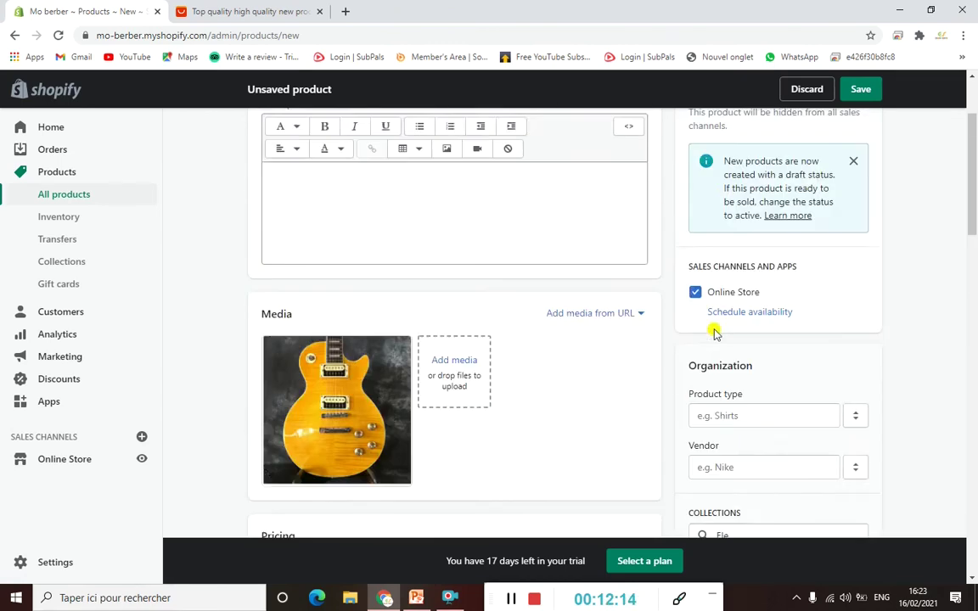
pyautogui.scroll(-4, 712, 343)
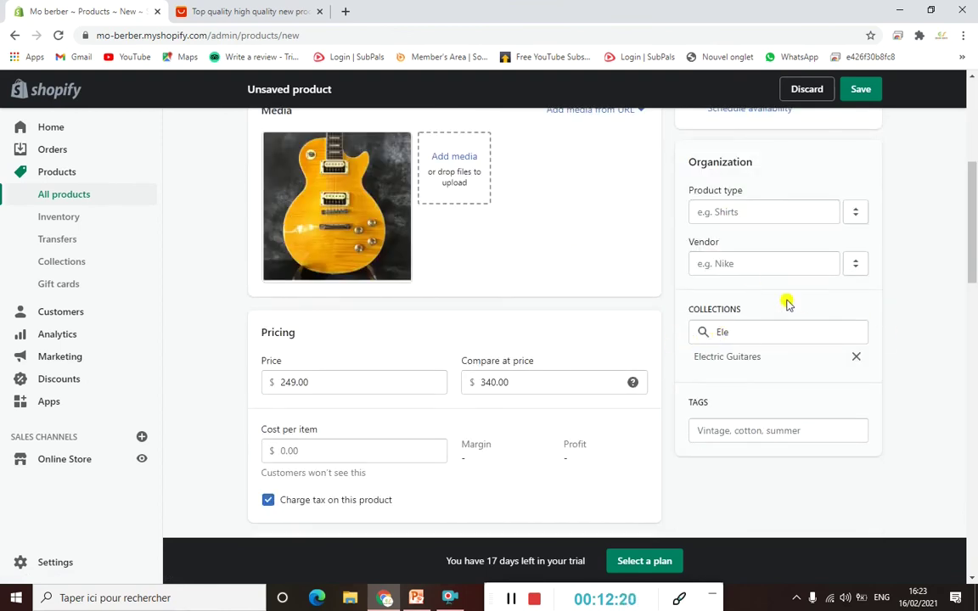
pyautogui.scroll(2, 779, 310)
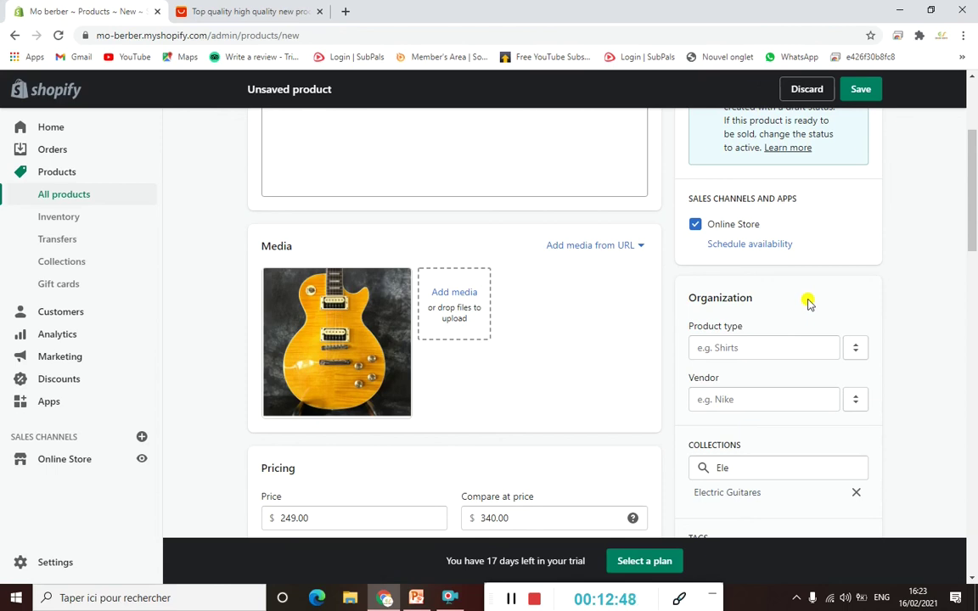
pyautogui.scroll(3, 807, 306)
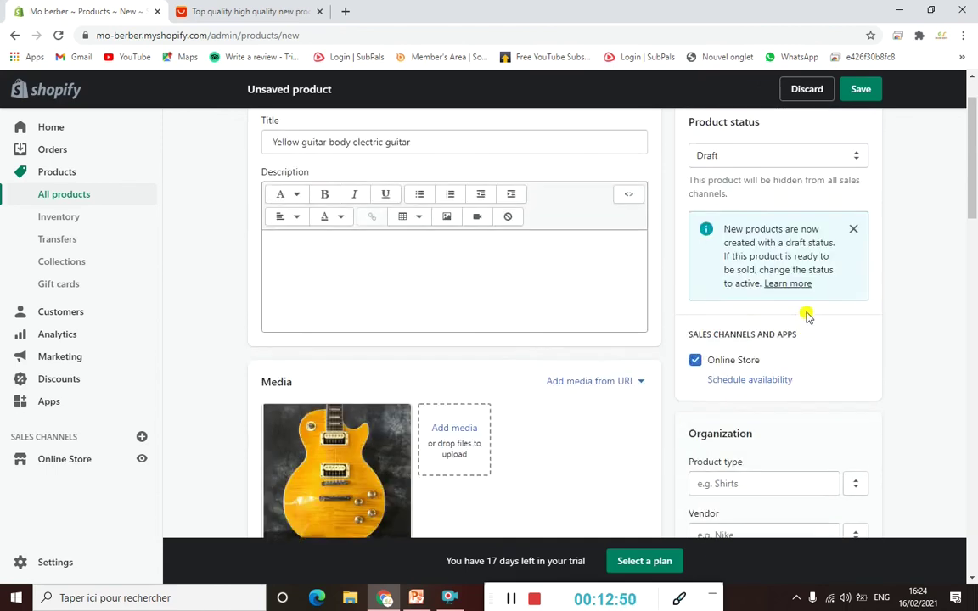